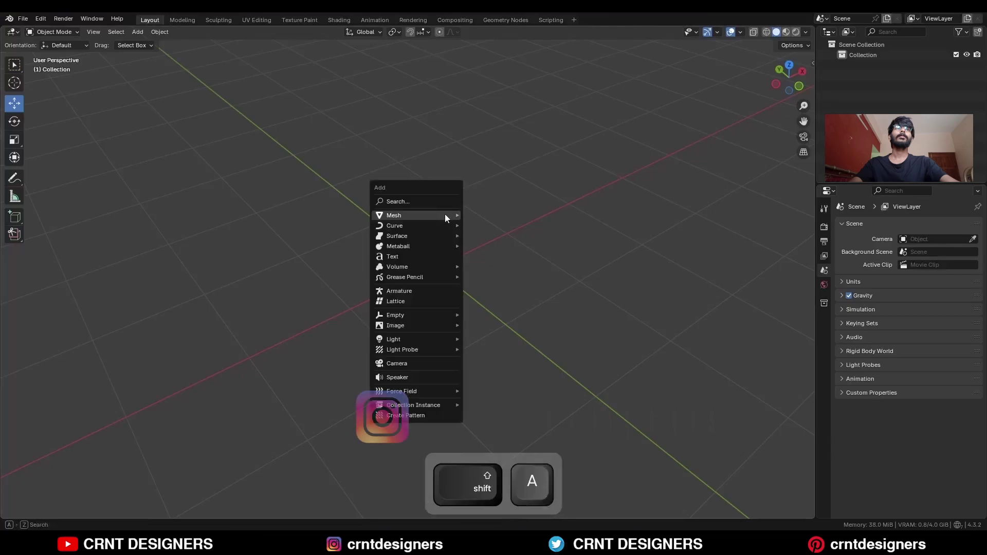
Add a 2 m cube mesh at the world origin.
{"action": "mouse_move", "coordinate": [441, 214]}
{"action": "left_click", "coordinate": [498, 225]}
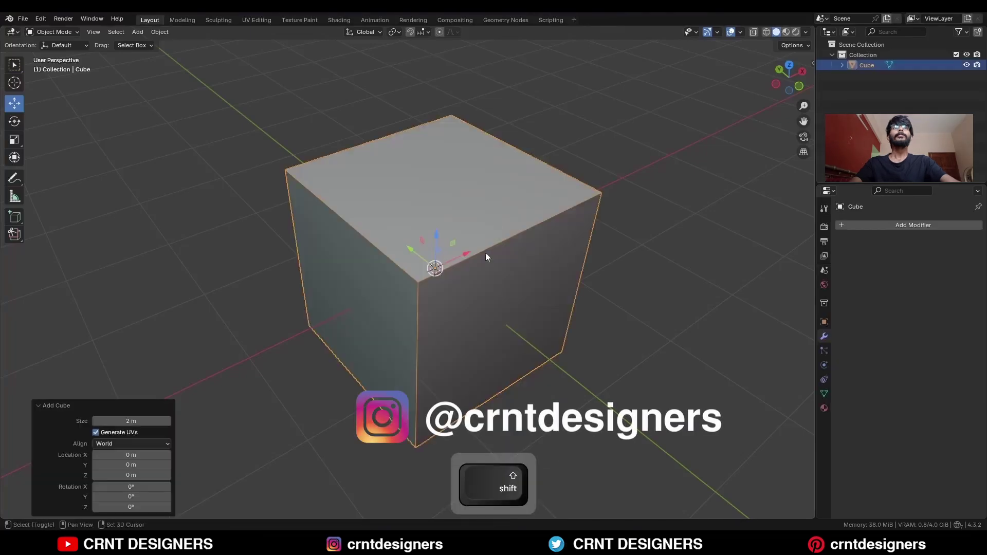
{"action": "scroll", "coordinate": [481, 270], "scroll_direction": "down", "scroll_amount": 2}
Enter Edit Mode and inset the cube's top and bottom faces together.
{"action": "key", "text": "Tab"}
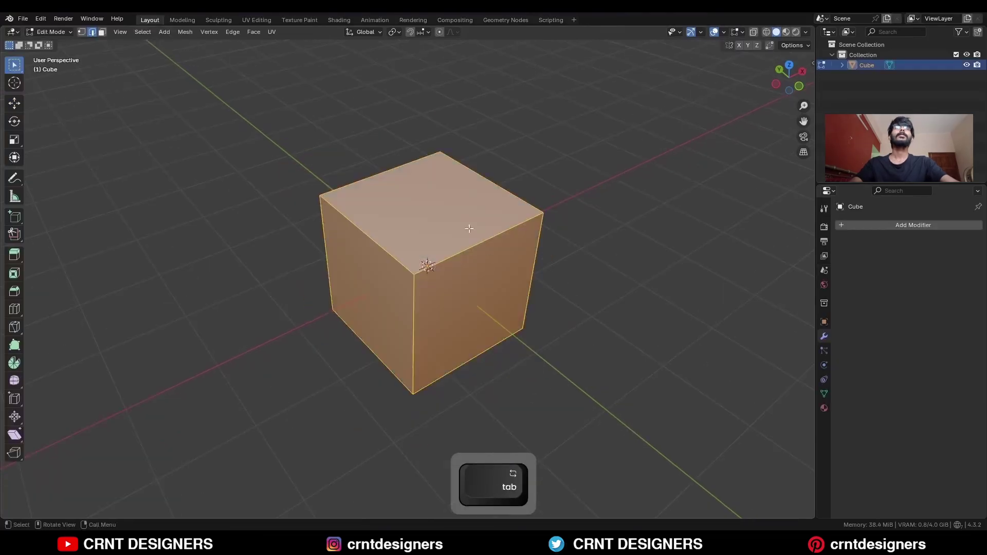
{"action": "key", "text": "3"}
{"action": "left_click", "coordinate": [443, 213]}
{"action": "middle_click_drag", "start_coordinate": [450, 340], "coordinate": [449, 247]}
{"action": "left_click", "coordinate": [449, 295]}
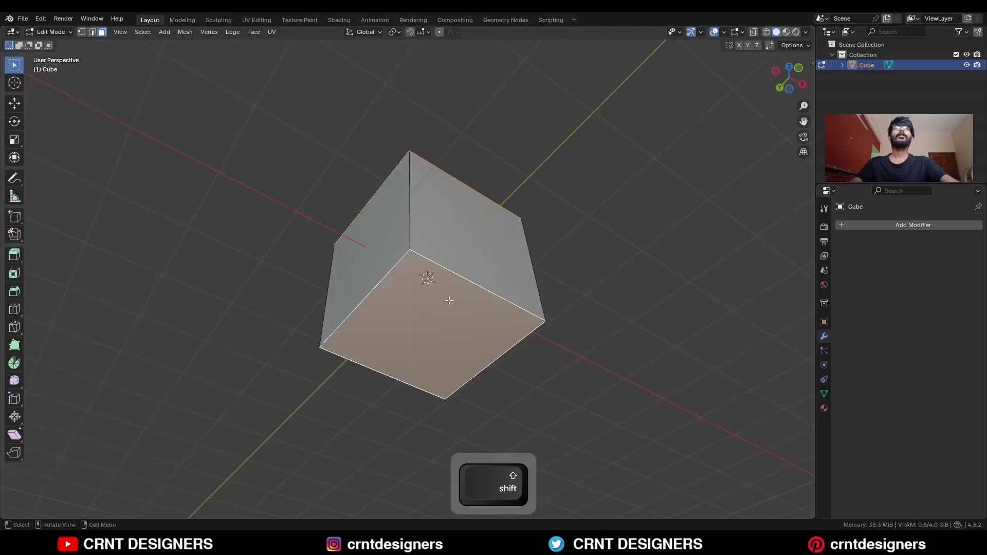
{"action": "middle_click_drag", "start_coordinate": [449, 295], "coordinate": [586, 319]}
{"action": "key", "text": "i"}
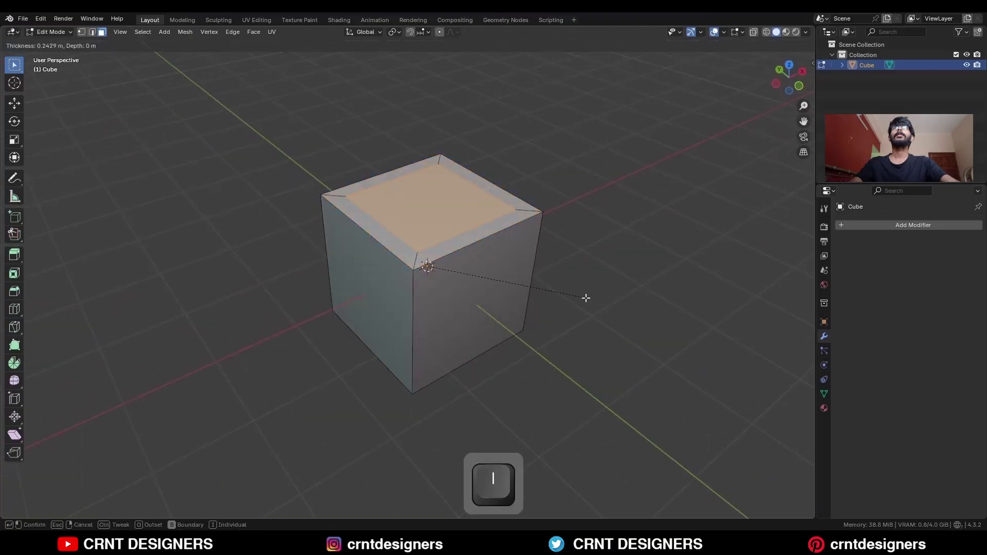
{"action": "left_click", "coordinate": [608, 307]}
Bevel the cube's four vertical corner edges, including the diagonal inset corner edges, about 0.26 m wide.
{"action": "key", "text": "ctrl+2"}
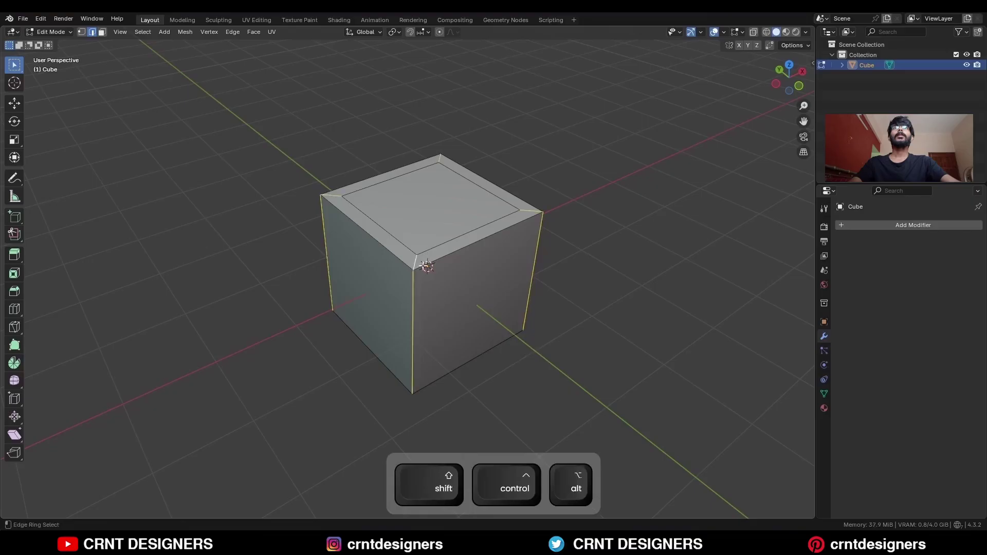
{"action": "middle_click_drag", "start_coordinate": [447, 367], "coordinate": [510, 346]}
{"action": "left_click", "coordinate": [407, 277], "text": "ctrl+alt+shift"}
{"action": "key", "text": "ctrl+b"}
{"action": "left_click", "coordinate": [520, 365]}
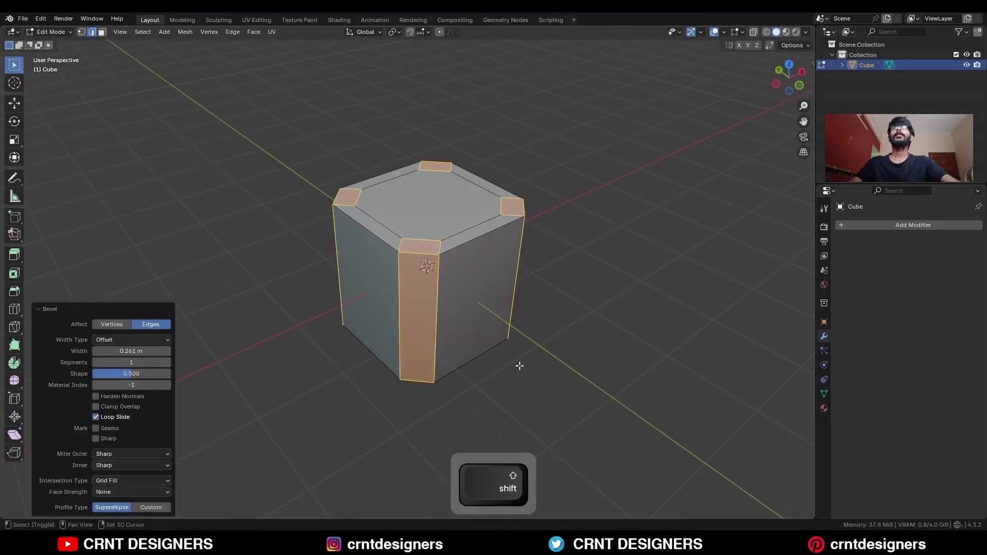
Set the corner bevel to 4 segments and widen it slightly.
{"action": "left_click", "coordinate": [168, 363]}
{"action": "left_click", "coordinate": [168, 363]}
{"action": "left_click", "coordinate": [168, 363]}
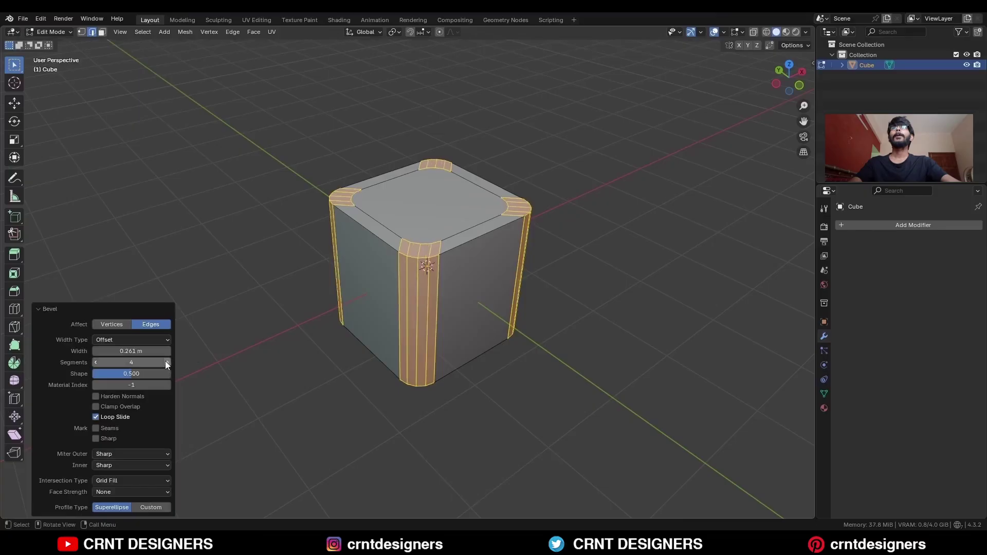
{"action": "left_click_drag", "start_coordinate": [143, 352], "coordinate": [154, 351]}
{"action": "left_click", "coordinate": [553, 386]}
Add one centred loop cut through the inset rim around the cube's top face.
{"action": "middle_click_drag", "start_coordinate": [554, 386], "coordinate": [562, 342], "text": "ctrl"}
{"action": "middle_click_drag", "start_coordinate": [561, 342], "coordinate": [526, 354], "text": "shift"}
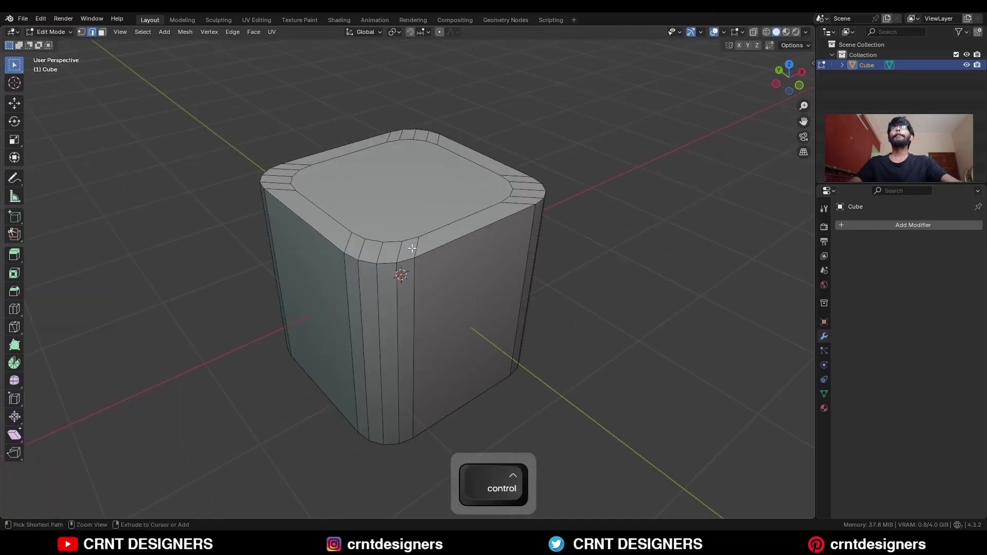
{"action": "key", "text": "ctrl+r"}
{"action": "left_click", "coordinate": [412, 248]}
{"action": "right_click", "coordinate": [413, 246]}
Select the ring of side faces, grow the selection once, and separate it into its own object.
{"action": "middle_click_drag", "start_coordinate": [424, 276], "coordinate": [441, 331]}
{"action": "key", "text": "3"}
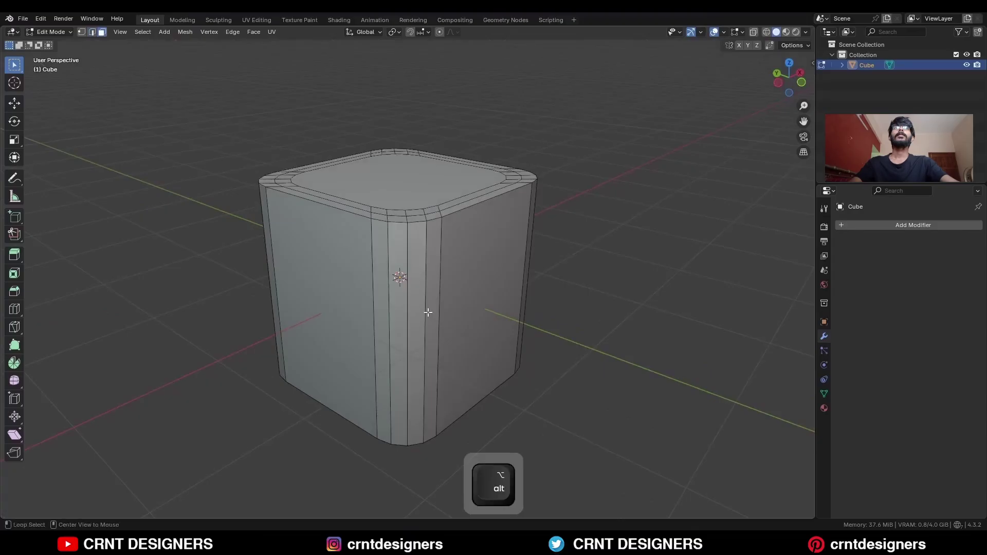
{"action": "left_click", "coordinate": [427, 312], "text": "alt"}
{"action": "key", "text": "ctrl+equal"}
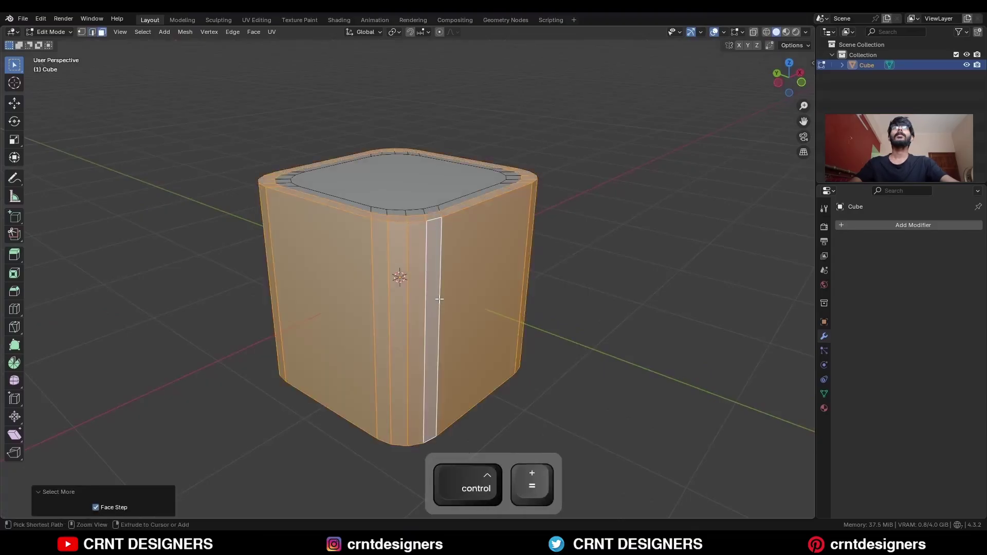
{"action": "key", "text": "p"}
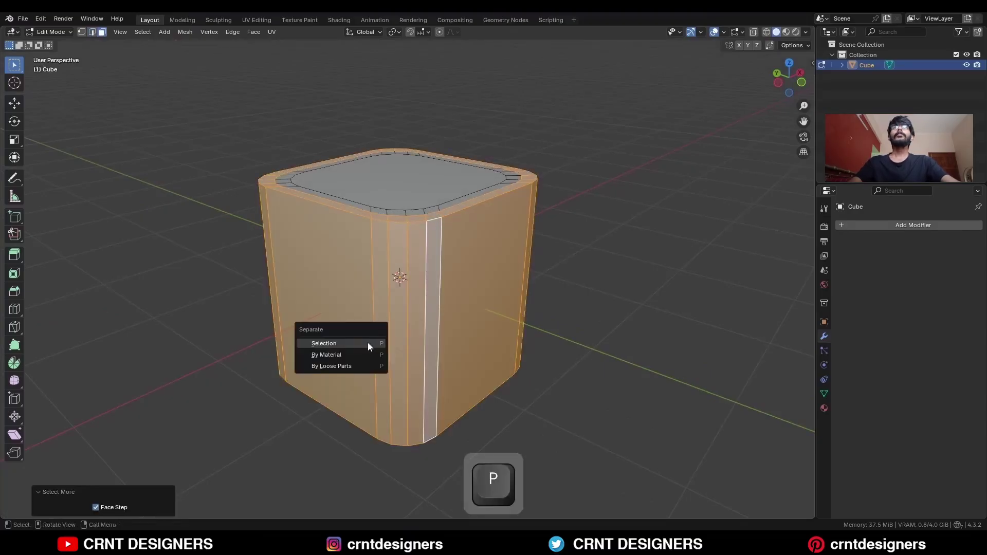
{"action": "left_click", "coordinate": [368, 343]}
Return to Object Mode and isolate the separated shell in local view.
{"action": "key", "text": "Tab"}
{"action": "left_click", "coordinate": [445, 296]}
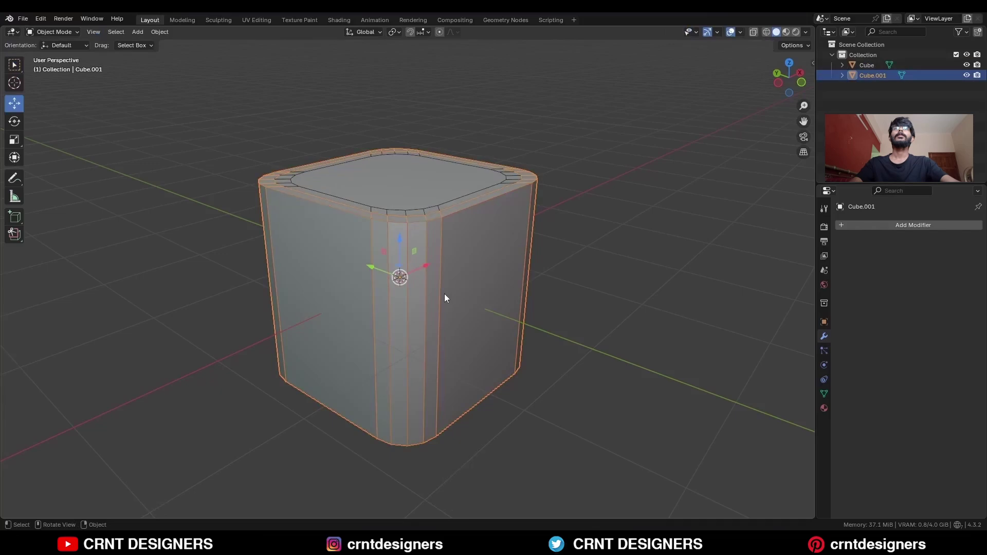
{"action": "key", "text": "slash"}
{"action": "middle_click_drag", "start_coordinate": [443, 296], "coordinate": [430, 346]}
Bridge the shell's inner top and bottom open edge loops to form an inner wall.
{"action": "key", "text": "Tab"}
{"action": "key", "text": "2"}
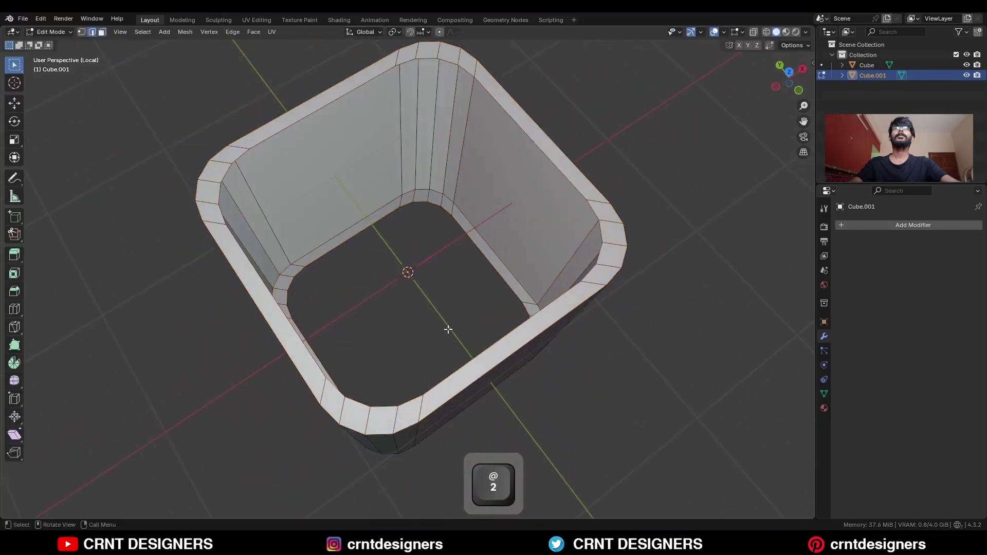
{"action": "left_click", "coordinate": [560, 255], "text": "alt+shift"}
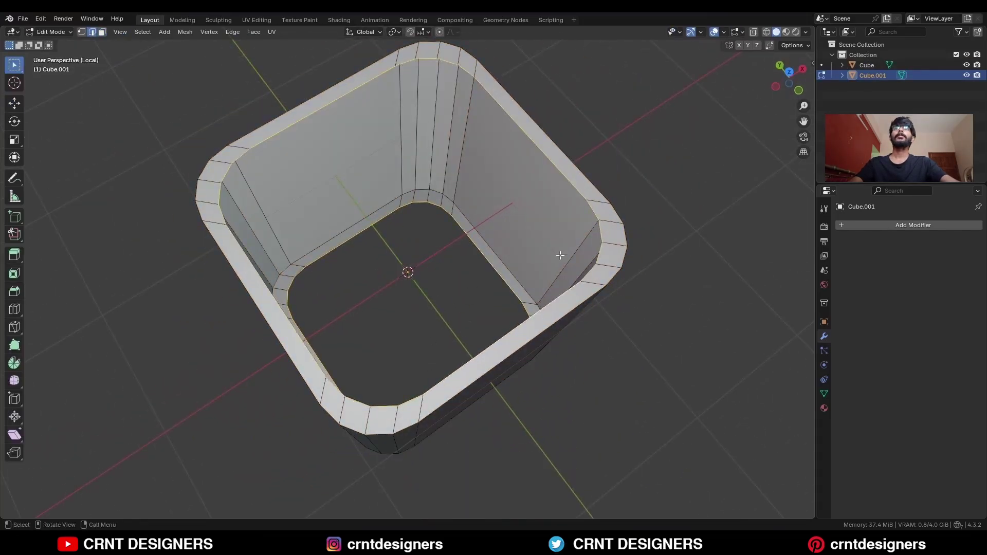
{"action": "right_click", "coordinate": [442, 259]}
{"action": "left_click", "coordinate": [433, 226]}
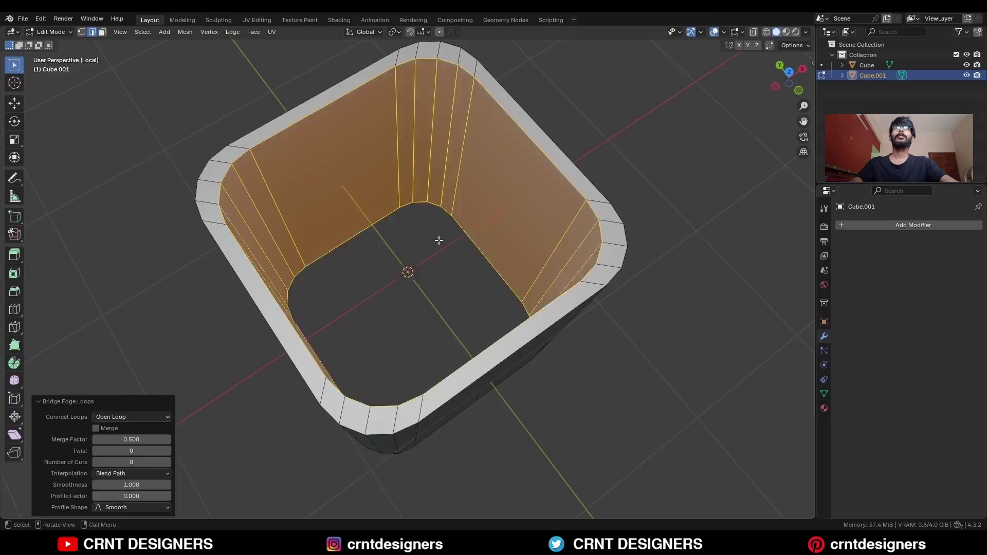
Symmetrize the whole shell mesh in the +X to -X direction.
{"action": "middle_click_drag", "start_coordinate": [441, 239], "coordinate": [505, 254], "text": "ctrl"}
{"action": "key", "text": "a"}
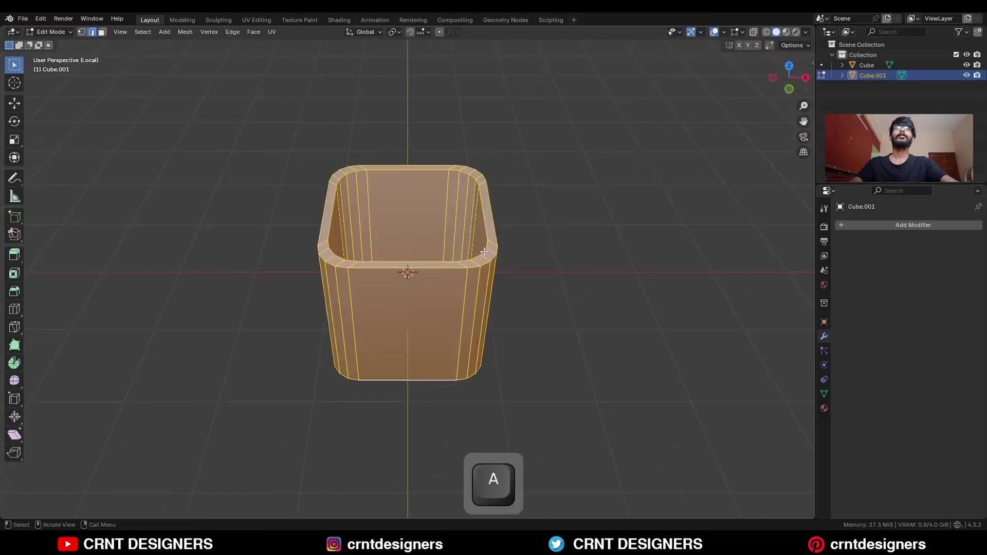
{"action": "left_click", "coordinate": [185, 32]}
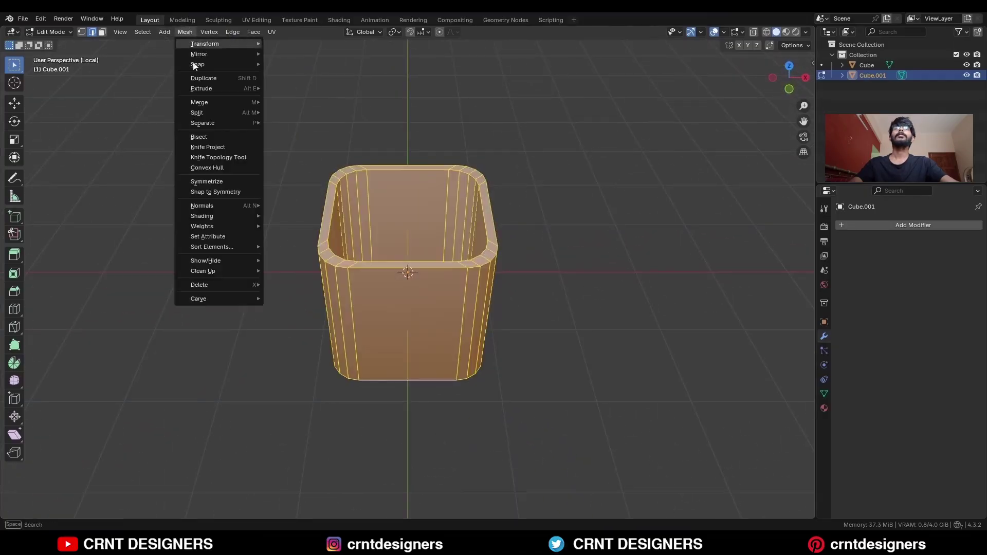
{"action": "left_click", "coordinate": [206, 181]}
{"action": "left_click", "coordinate": [132, 496]}
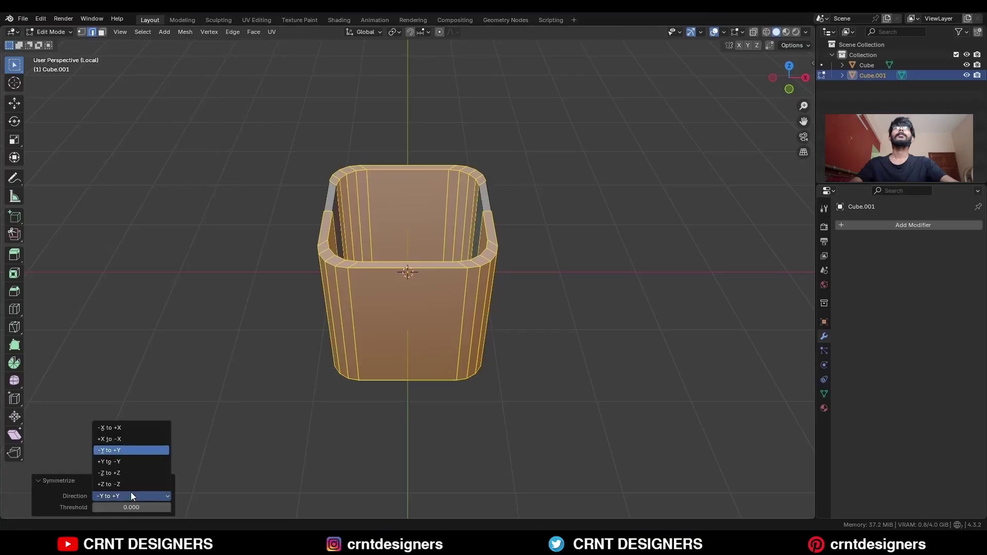
{"action": "left_click", "coordinate": [127, 436]}
{"action": "left_click", "coordinate": [137, 368]}
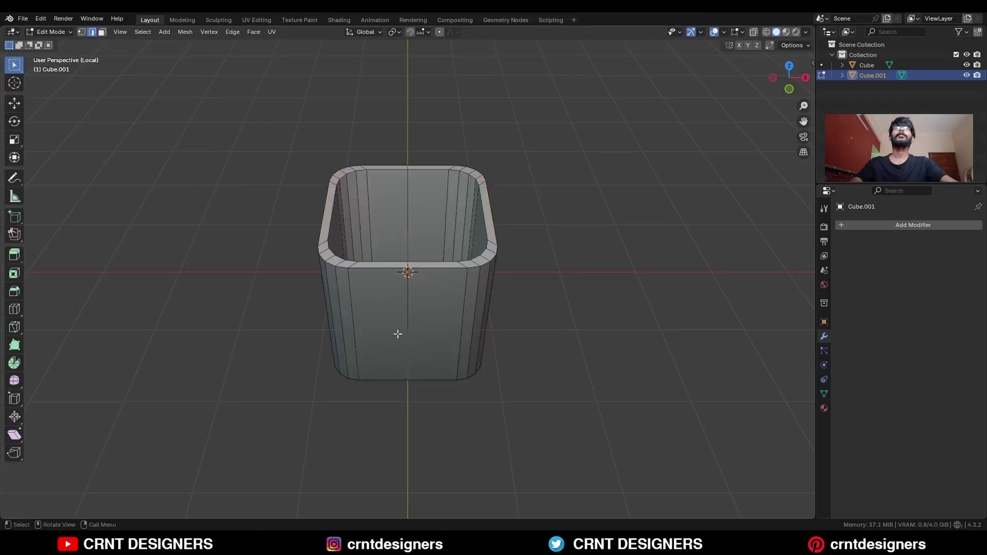
Bevel the centre edge loops on the shell's front and rear walls about 0.08 m wide with 1 segment.
{"action": "left_click", "coordinate": [410, 209], "text": "alt"}
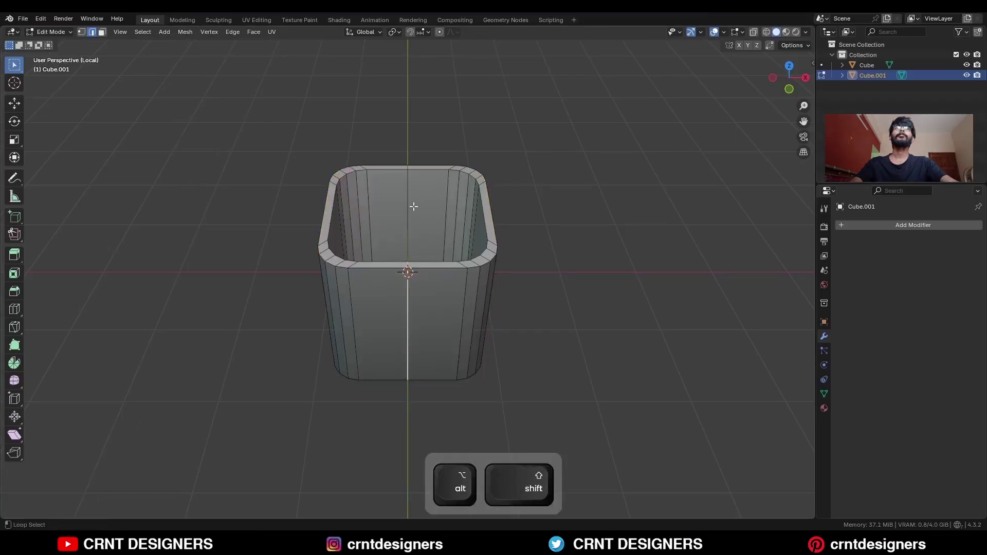
{"action": "key", "text": "ctrl+b"}
{"action": "left_click", "coordinate": [493, 276]}
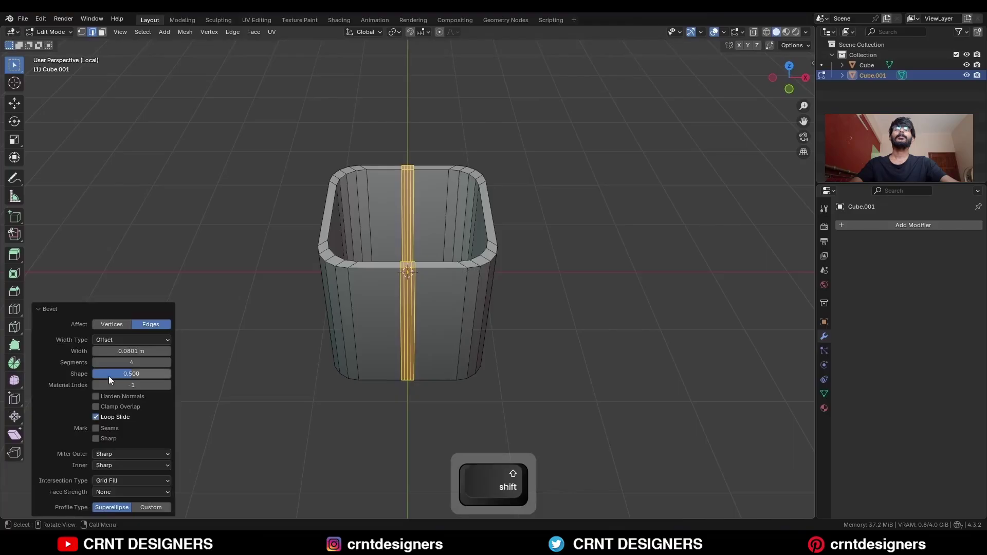
{"action": "left_click", "coordinate": [94, 364]}
{"action": "left_click", "coordinate": [94, 364]}
{"action": "left_click", "coordinate": [94, 363]}
Delete the narrow centre strip faces to split the shell's front and rear walls.
{"action": "middle_click_drag", "start_coordinate": [460, 345], "coordinate": [480, 300], "text": "ctrl"}
{"action": "key", "text": "3"}
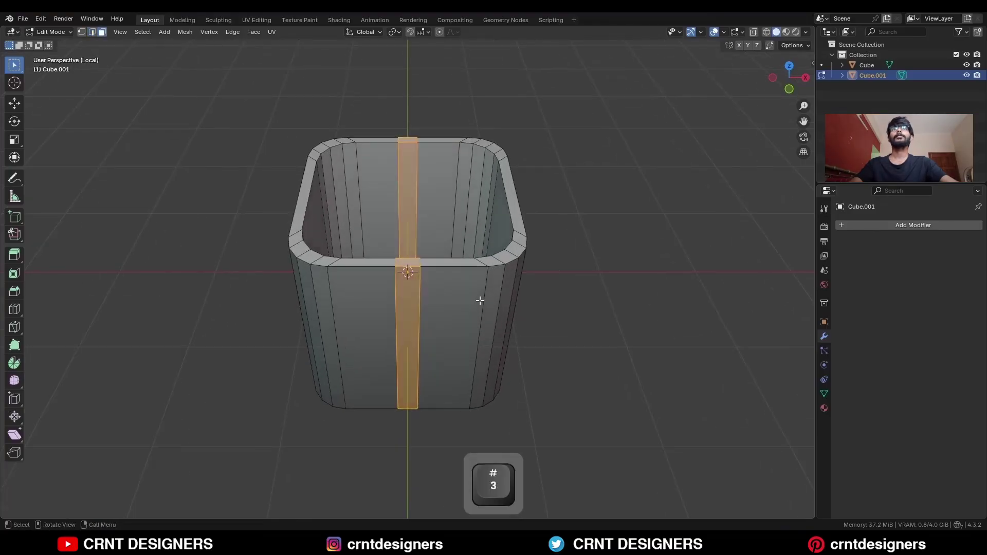
{"action": "key", "text": "x"}
{"action": "left_click", "coordinate": [480, 302]}
Fill the open cut end of the shell's front wall on the -X side with a face.
{"action": "key", "text": "1"}
{"action": "key", "text": "2"}
{"action": "middle_click_drag", "start_coordinate": [390, 292], "coordinate": [352, 259]}
{"action": "key", "text": "f"}
Bevel the top and bottom corner edges of the filled front end with 4 segments and a 0.2 m width.
{"action": "middle_click_drag", "start_coordinate": [369, 424], "coordinate": [368, 355]}
{"action": "middle_click_drag", "start_coordinate": [368, 394], "coordinate": [445, 316]}
{"action": "key", "text": "ctrl+b"}
{"action": "left_click", "coordinate": [428, 357]}
{"action": "left_click", "coordinate": [167, 363]}
{"action": "left_click", "coordinate": [168, 363]}
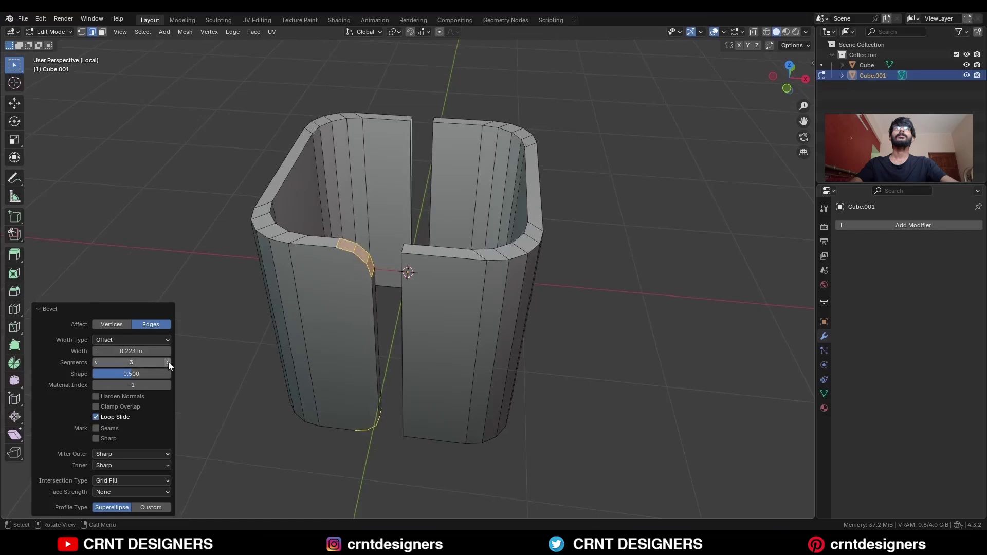
{"action": "left_click", "coordinate": [168, 363]}
{"action": "left_click", "coordinate": [143, 353]}
{"action": "type", "text": "0.2"}
{"action": "left_click", "coordinate": [204, 338]}
Symmetrize the whole mesh from -Y to +Y in see-through top view, copying the rounded end to the rear.
{"action": "mouse_move", "coordinate": [304, 325]}
{"action": "middle_mouse_down"}
{"action": "mouse_move", "coordinate": [328, 288]}
{"action": "mouse_move", "coordinate": [309, 329]}
{"action": "middle_mouse_up"}
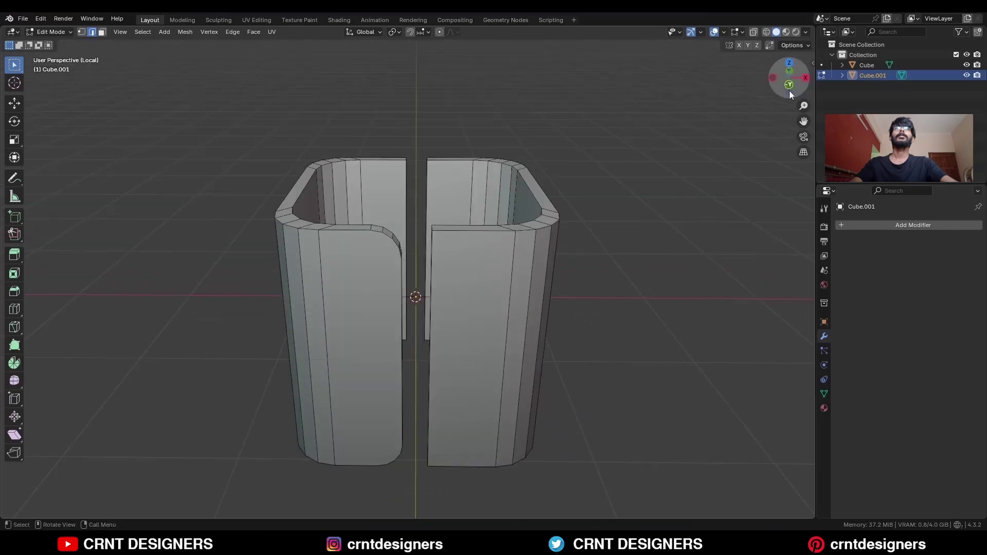
{"action": "left_click", "coordinate": [789, 62]}
{"action": "key", "text": "alt+z"}
{"action": "key", "text": "a"}
{"action": "left_click", "coordinate": [184, 31]}
{"action": "left_click", "coordinate": [201, 189]}
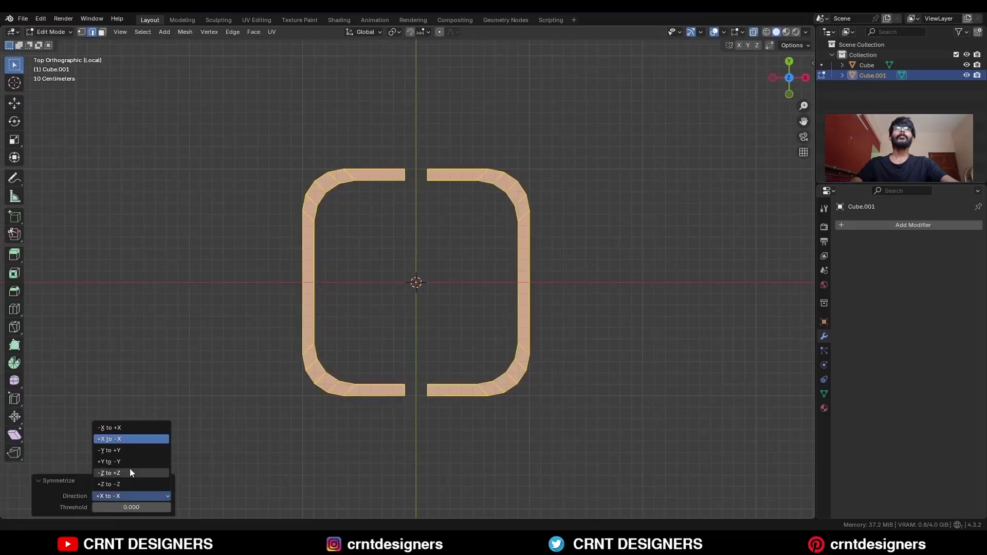
Delete all vertices of the shell's +X half and turn off X-ray display.
{"action": "key", "text": "1"}
{"action": "left_click_drag", "start_coordinate": [596, 104], "coordinate": [412, 447]}
{"action": "key", "text": "x"}
{"action": "left_click", "coordinate": [479, 347]}
{"action": "key", "text": "alt+z"}
Add a cube in Object Mode and flatten it to a scale of 0.1 along Z.
{"action": "middle_click_drag", "start_coordinate": [479, 350], "coordinate": [464, 185]}
{"action": "key", "text": "Tab"}
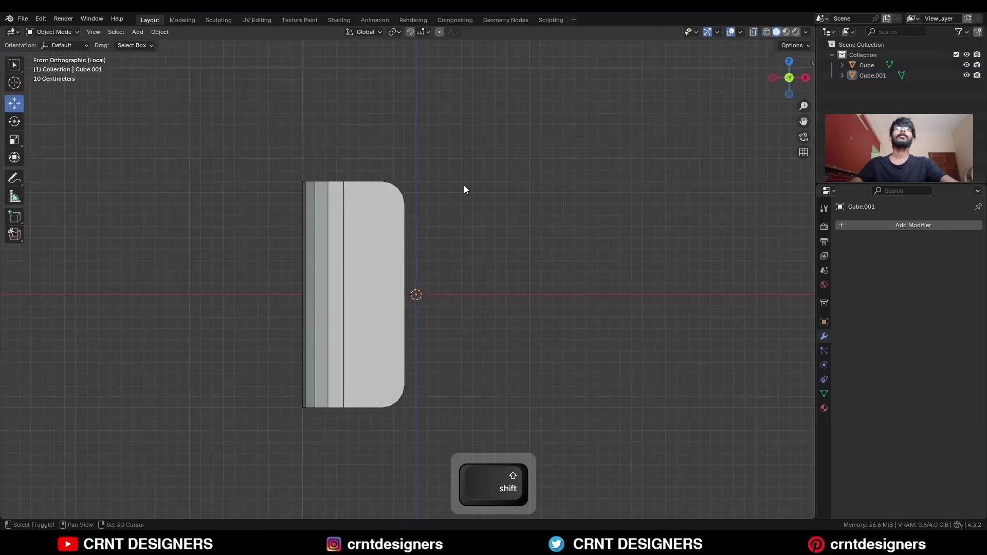
{"action": "key", "text": "shift+a"}
{"action": "mouse_move", "coordinate": [464, 184]}
{"action": "left_click", "coordinate": [522, 196]}
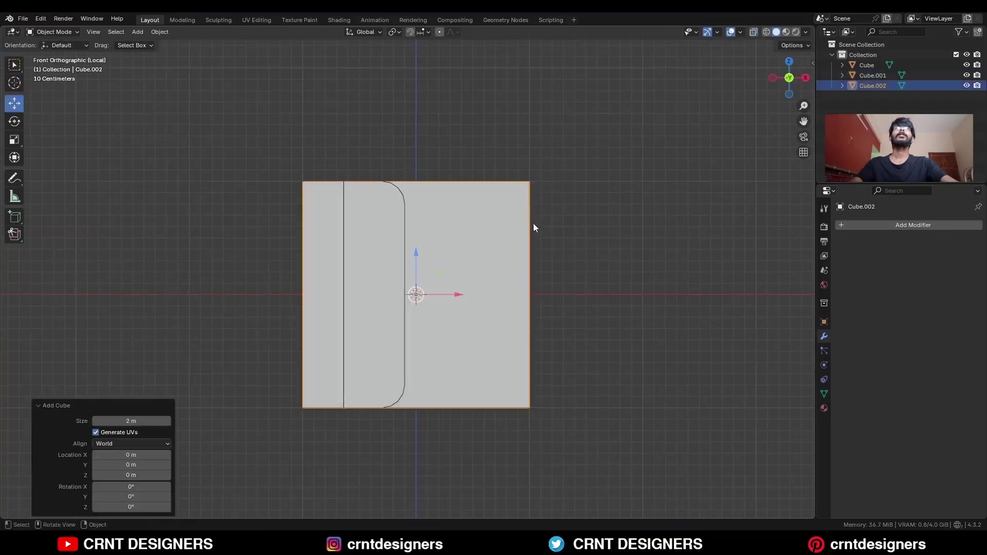
{"action": "key", "text": "s"}
{"action": "key", "text": "z"}
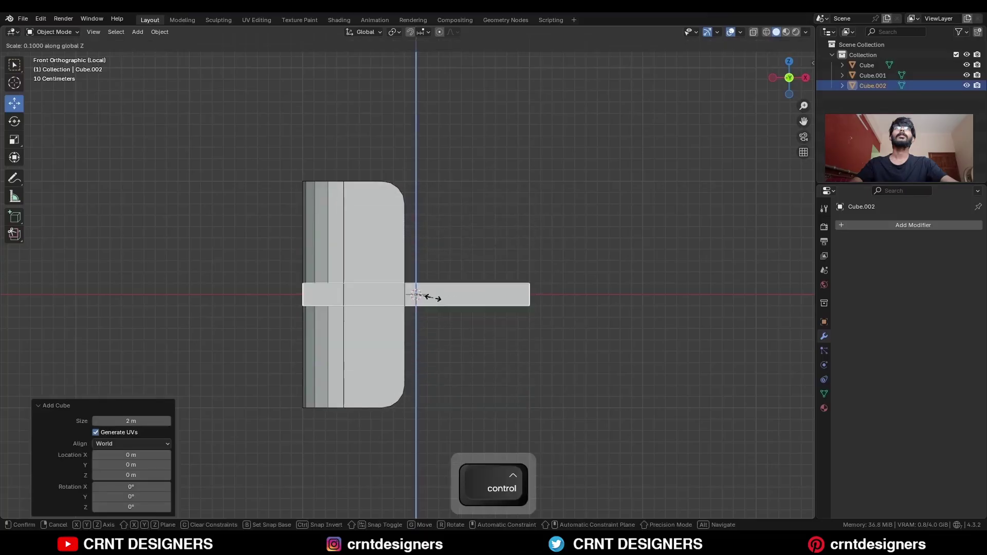
{"action": "left_click", "coordinate": [438, 294], "text": "ctrl"}
Move the flat slab -1.2 m along X and scale it by 2.16 along Y.
{"action": "key", "text": "g"}
{"action": "key", "text": "x"}
{"action": "left_click", "coordinate": [317, 260], "text": "ctrl"}
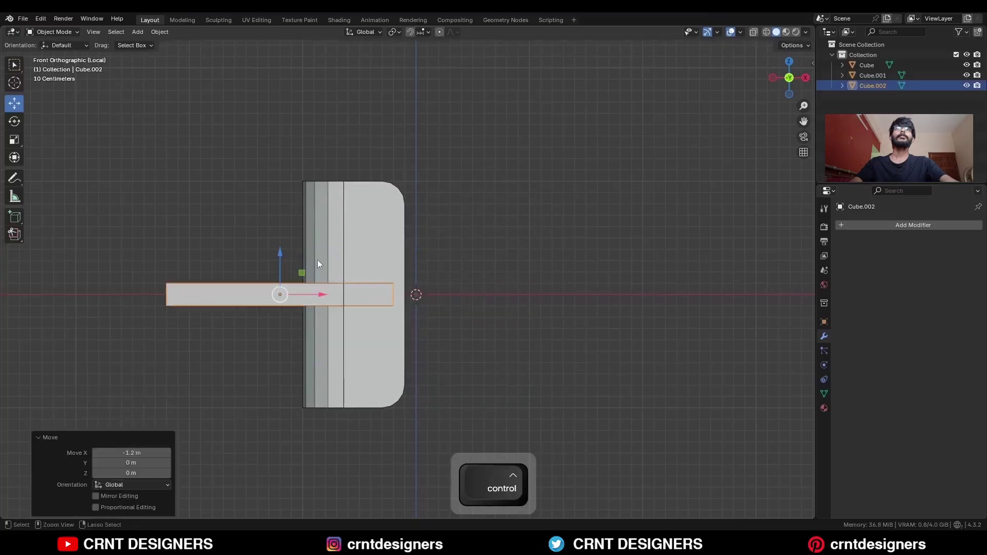
{"action": "middle_click_drag", "start_coordinate": [317, 260], "coordinate": [410, 283]}
{"action": "key", "text": "s"}
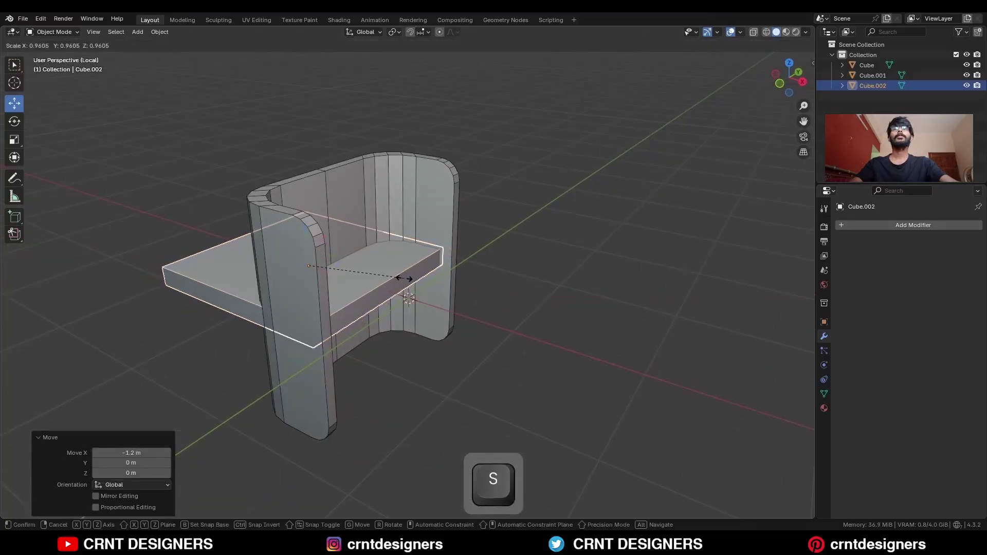
{"action": "key", "text": "y"}
{"action": "left_click", "coordinate": [502, 221]}
Duplicate the slab in front view and move the copy up along Z, leaving a gap between them.
{"action": "left_click", "coordinate": [780, 83]}
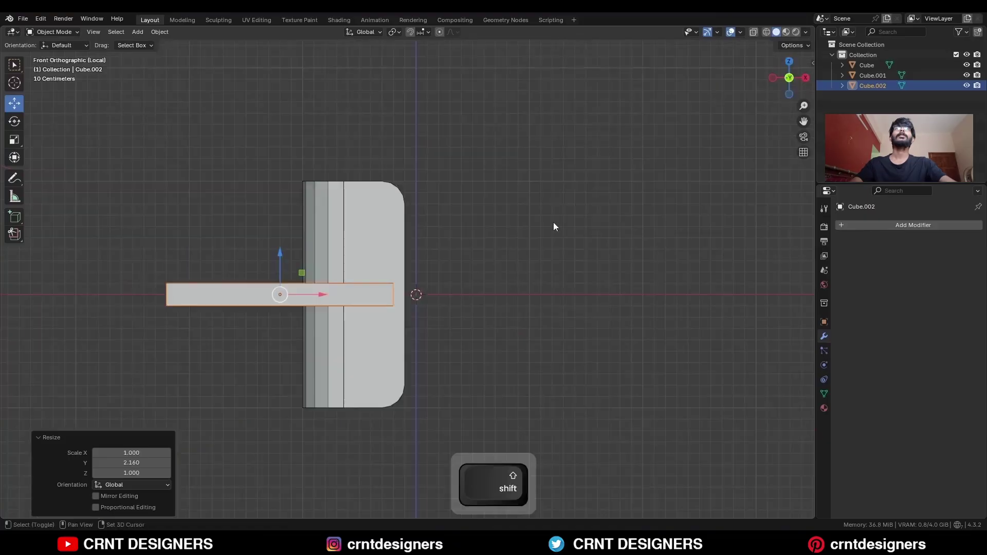
{"action": "scroll", "coordinate": [501, 249], "scroll_direction": "up", "scroll_amount": 2}
{"action": "key", "text": "shift+d"}
{"action": "right_click", "coordinate": [281, 276]}
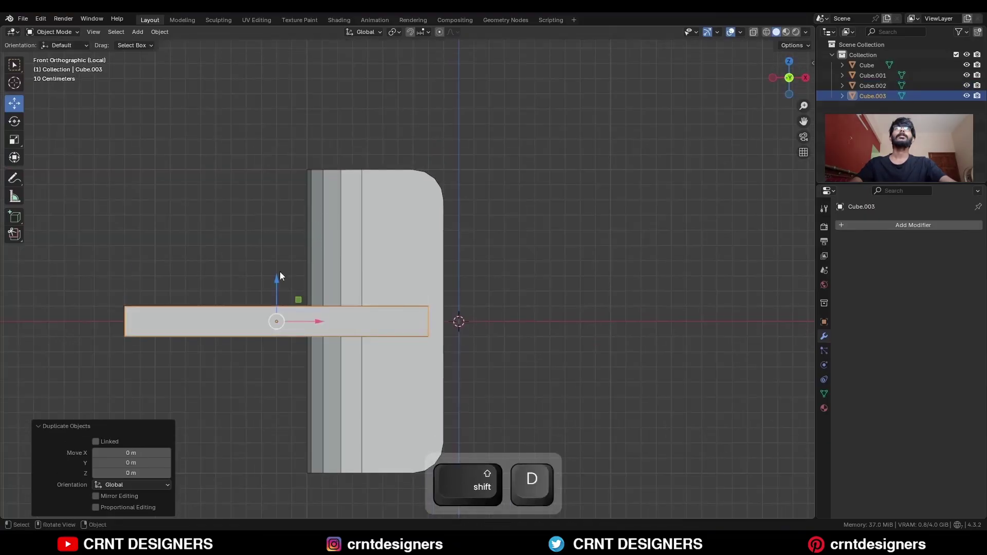
{"action": "left_click_drag", "start_coordinate": [280, 276], "coordinate": [281, 198], "text": "ctrl"}
Cut both slabs out of the half shell with Boolean Difference.
{"action": "middle_click_drag", "start_coordinate": [403, 224], "coordinate": [292, 234]}
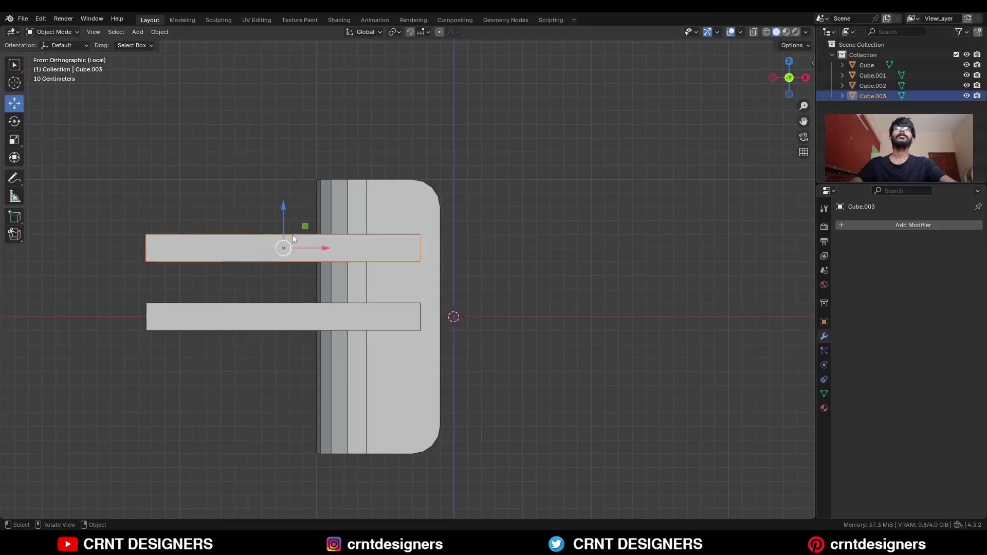
{"action": "left_click", "coordinate": [289, 330], "text": "shift"}
{"action": "left_click", "coordinate": [368, 199], "text": "shift"}
{"action": "middle_click_drag", "start_coordinate": [369, 198], "coordinate": [397, 261]}
{"action": "key", "text": "shift+q"}
{"action": "left_click", "coordinate": [458, 196]}
Apply both Boolean modifiers on the half shell.
{"action": "left_click", "coordinate": [953, 265]}
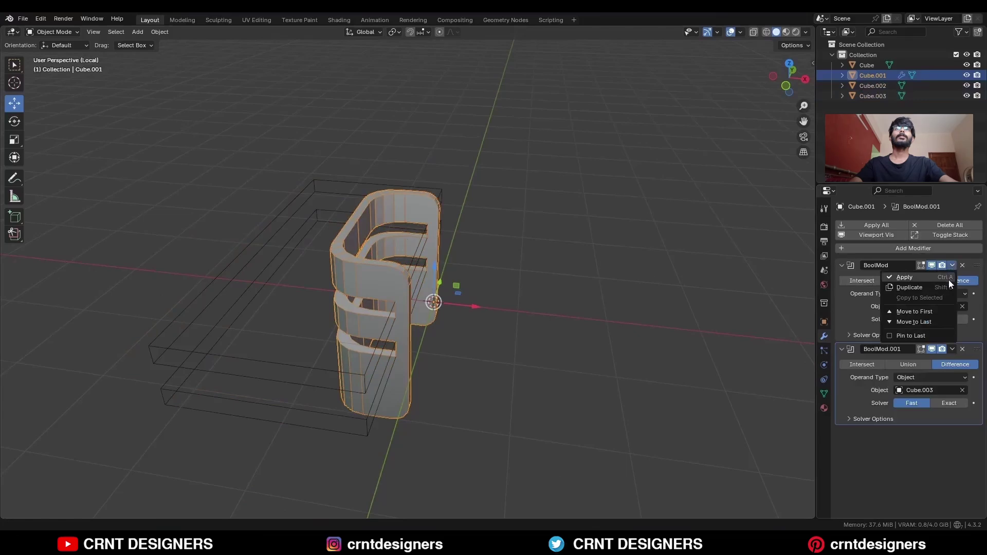
{"action": "left_click", "coordinate": [949, 278]}
{"action": "left_click", "coordinate": [953, 266]}
{"action": "left_click", "coordinate": [951, 279]}
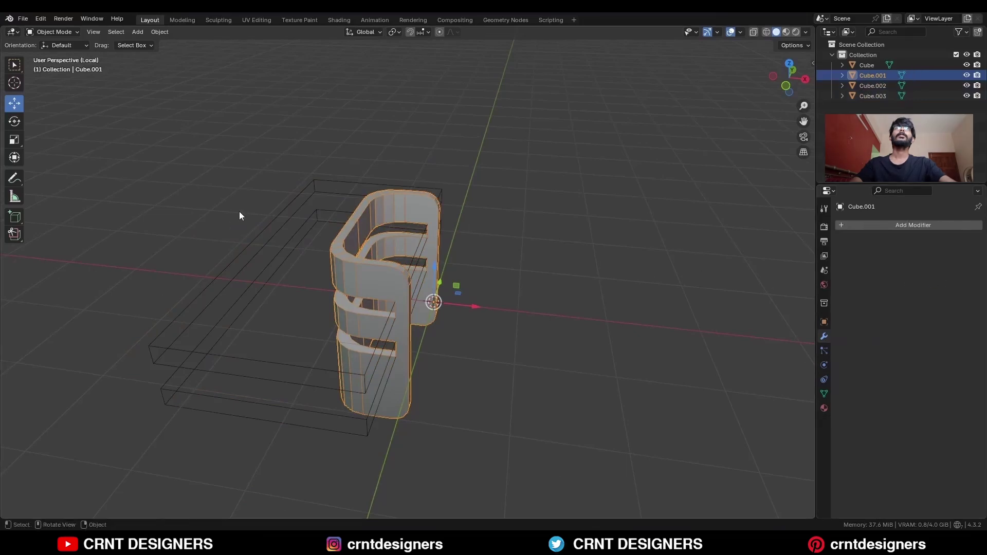
Delete the two slabs that served as Boolean cutters.
{"action": "left_click_drag", "start_coordinate": [239, 211], "coordinate": [267, 284]}
{"action": "key", "text": "x"}
{"action": "left_click", "coordinate": [335, 227]}
Select the half shell's entire mesh in Edit Mode and symmetrize it along Y.
{"action": "middle_click_drag", "start_coordinate": [376, 323], "coordinate": [398, 284], "text": "ctrl"}
{"action": "left_click", "coordinate": [390, 305]}
{"action": "key", "text": "Tab"}
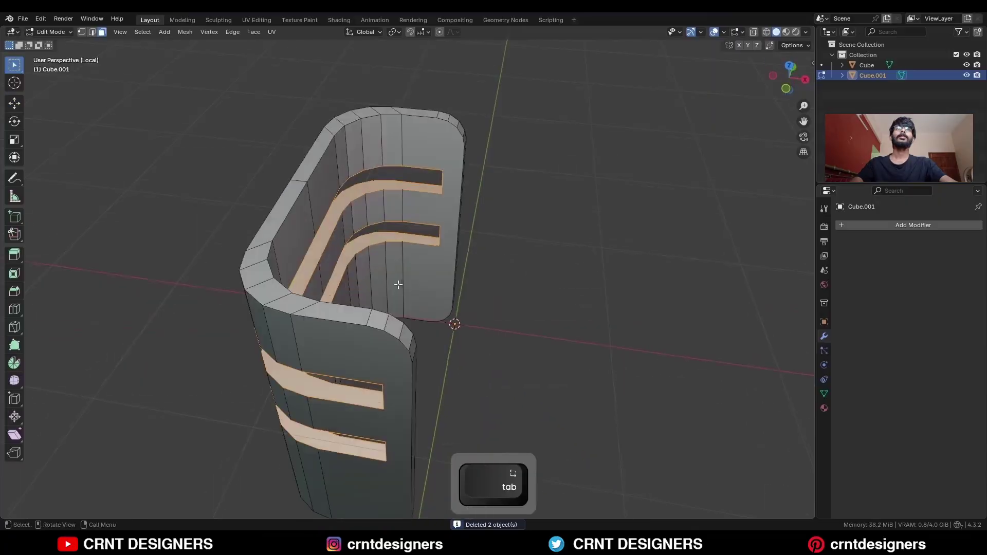
{"action": "left_click", "coordinate": [790, 67]}
{"action": "key", "text": "a"}
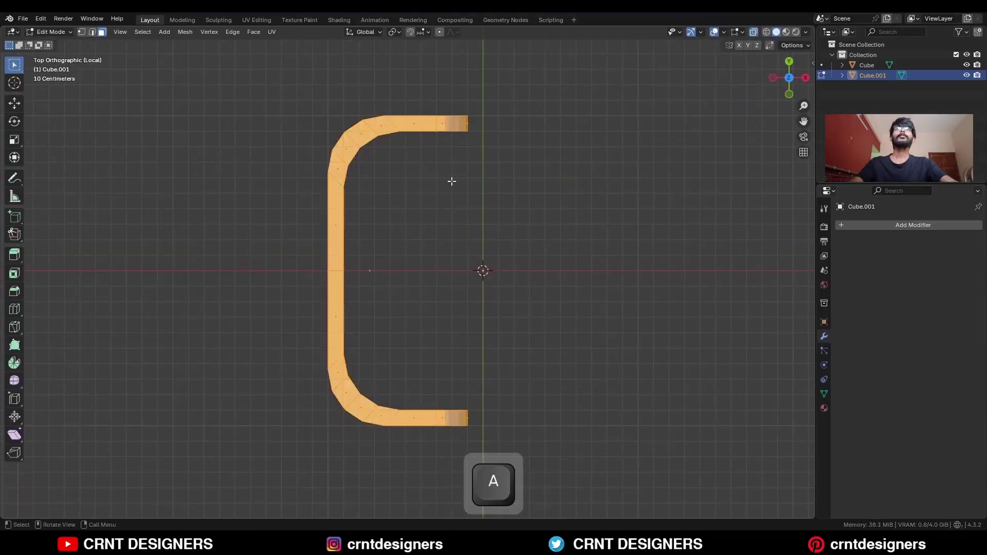
{"action": "left_click", "coordinate": [185, 32]}
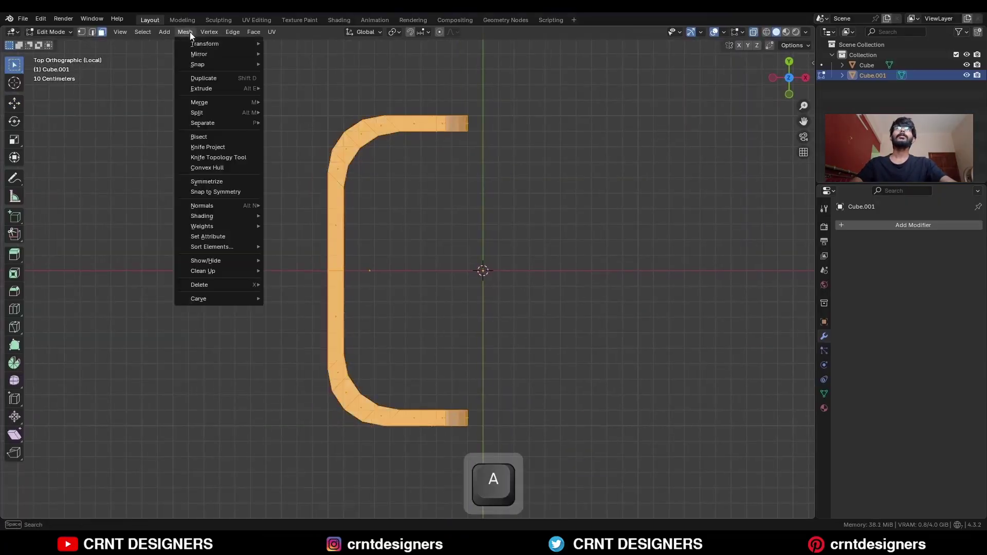
{"action": "left_click", "coordinate": [218, 184]}
Delete the +Y half of the shell mesh in top view.
{"action": "left_click_drag", "start_coordinate": [555, 73], "coordinate": [288, 283]}
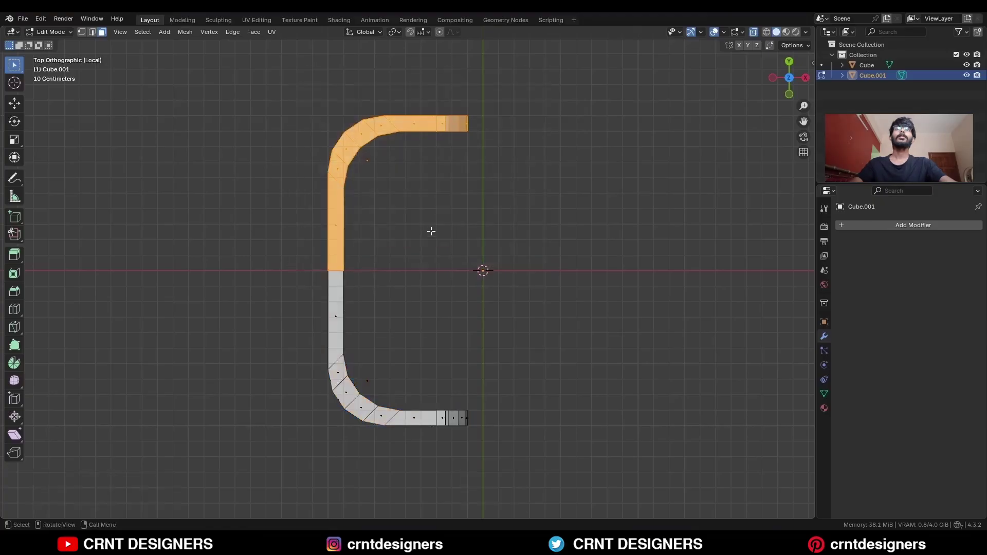
{"action": "key", "text": "x"}
{"action": "left_click", "coordinate": [428, 233]}
Knife-cut in front view from the upper slot's upper inner corner horizontally to the shell's straight side edge.
{"action": "middle_click_drag", "start_coordinate": [435, 240], "coordinate": [437, 216], "text": "ctrl"}
{"action": "middle_click_drag", "start_coordinate": [437, 216], "coordinate": [443, 170]}
{"action": "middle_click_drag", "start_coordinate": [444, 169], "coordinate": [443, 254], "text": "shift"}
{"action": "key", "text": "KP_1"}
{"action": "scroll", "coordinate": [341, 234], "scroll_direction": "up", "scroll_amount": 4}
{"action": "key", "text": "1"}
{"action": "key", "text": "k"}
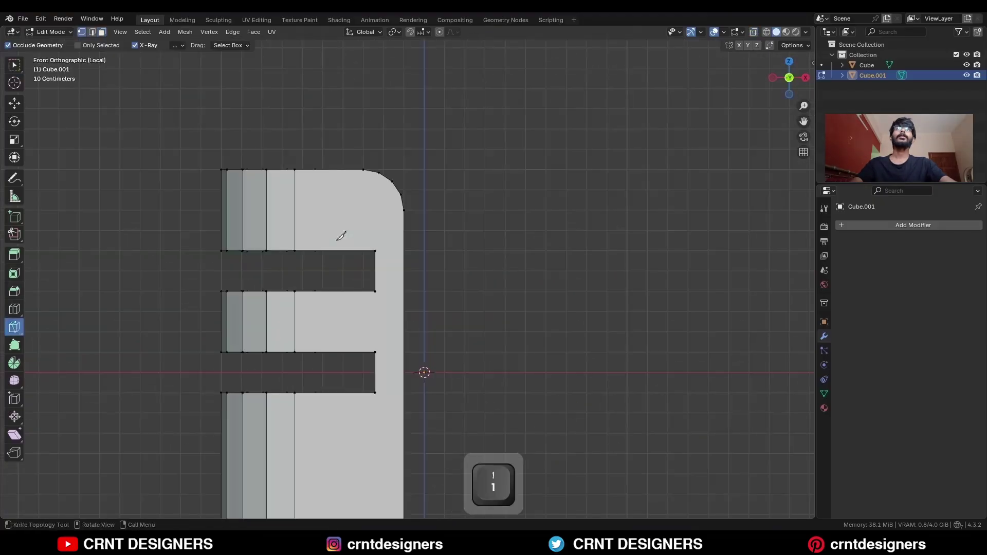
{"action": "left_click", "coordinate": [487, 252]}
{"action": "key", "text": "space"}
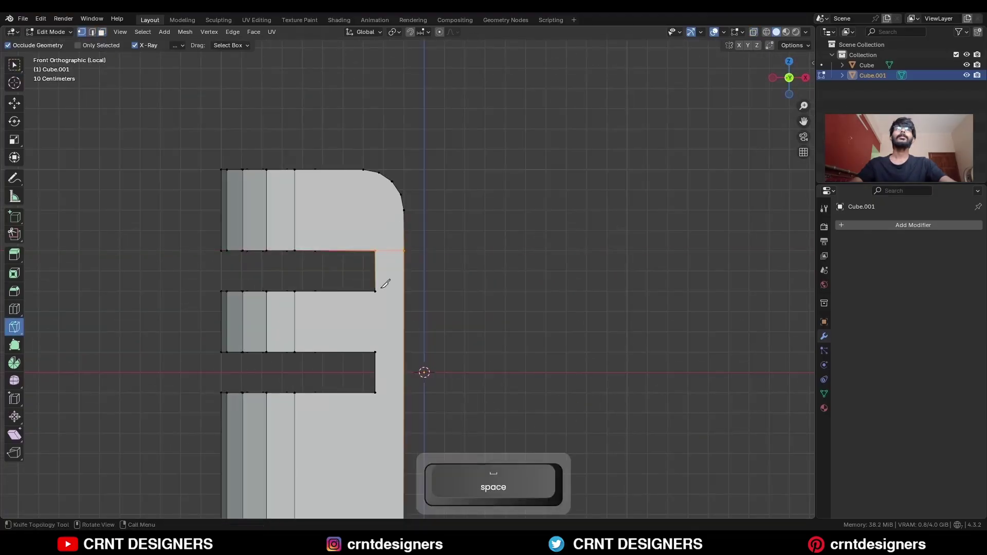
Knife-cut horizontally along X from the upper slot's lower corner and both lower-slot corners to the side edge.
{"action": "left_click", "coordinate": [376, 291]}
{"action": "key", "text": "c"}
{"action": "key", "text": "x"}
{"action": "left_click", "coordinate": [445, 291]}
{"action": "key", "text": "space"}
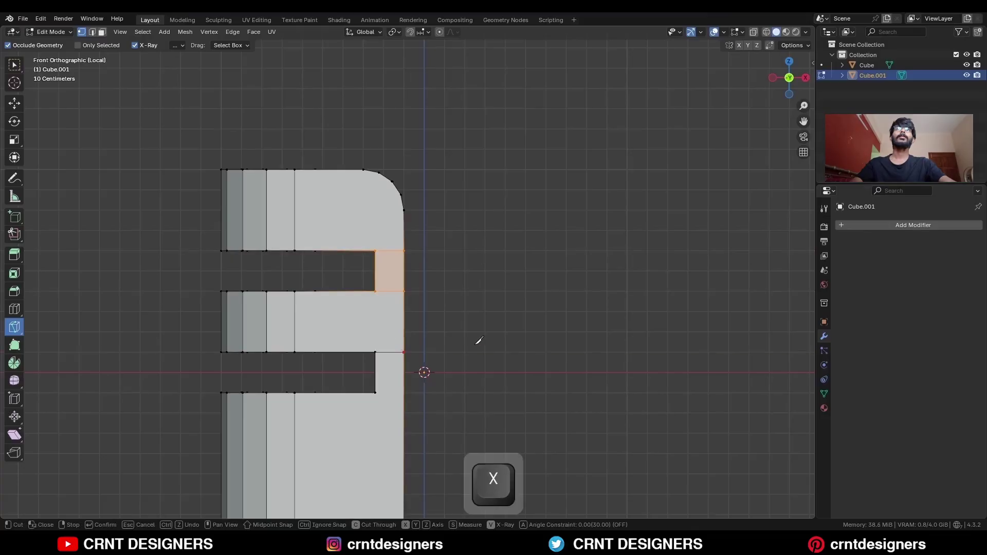
{"action": "key", "text": "space"}
{"action": "left_click", "coordinate": [474, 382]}
{"action": "key", "text": "space"}
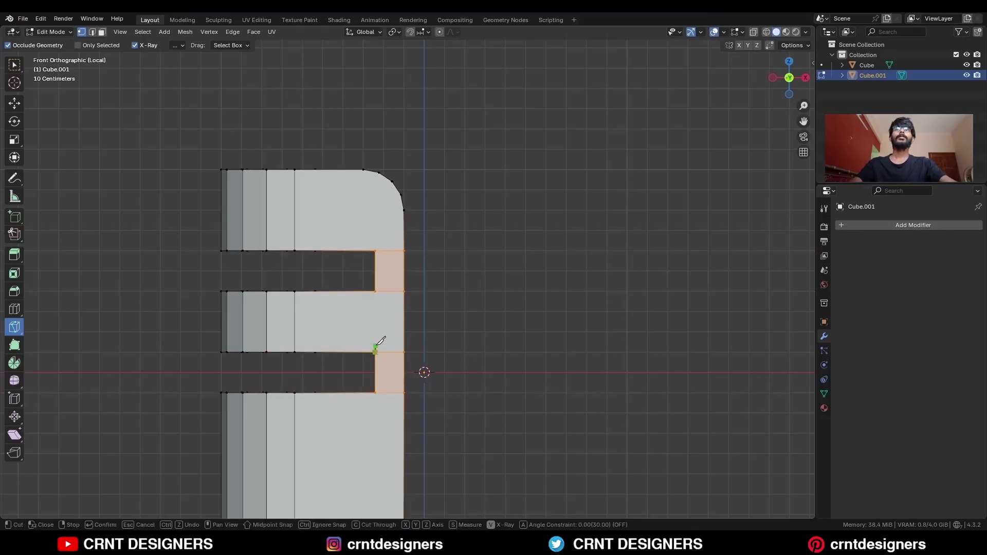
Knife-cut vertically between the two slots' inner corners and from the upper slot's corner to the rounded top corner.
{"action": "key", "text": "space"}
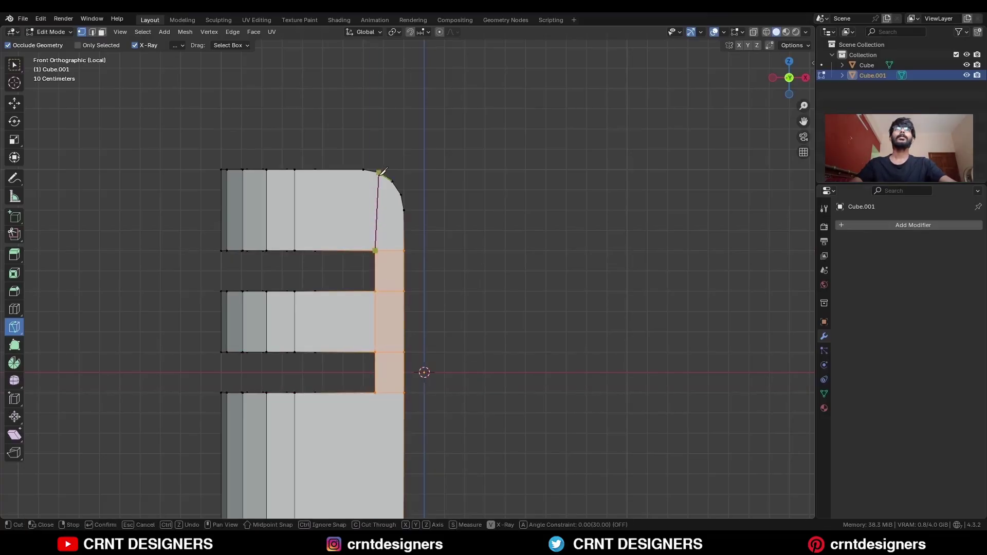
{"action": "key", "text": "space"}
{"action": "middle_click_drag", "start_coordinate": [383, 171], "coordinate": [378, 211]}
{"action": "key", "text": "space"}
Inset all faces of the shell except the face loop along its outer rim.
{"action": "middle_click_drag", "start_coordinate": [411, 167], "coordinate": [585, 252]}
{"action": "key", "text": "a"}
{"action": "key", "text": "3"}
{"action": "left_click", "coordinate": [389, 219], "text": "alt+shift"}
{"action": "key", "text": "i"}
{"action": "left_click", "coordinate": [559, 219]}
{"action": "key", "text": "alt+z"}
{"action": "left_click", "coordinate": [584, 251]}
Bevel both edge loops bordering the shell's rim with one segment.
{"action": "middle_click_drag", "start_coordinate": [545, 334], "coordinate": [437, 342], "text": "ctrl"}
{"action": "key", "text": "2"}
{"action": "left_click", "coordinate": [461, 326], "text": "alt+shift"}
{"action": "middle_click_drag", "start_coordinate": [438, 342], "coordinate": [560, 258]}
{"action": "key", "text": "ctrl+b"}
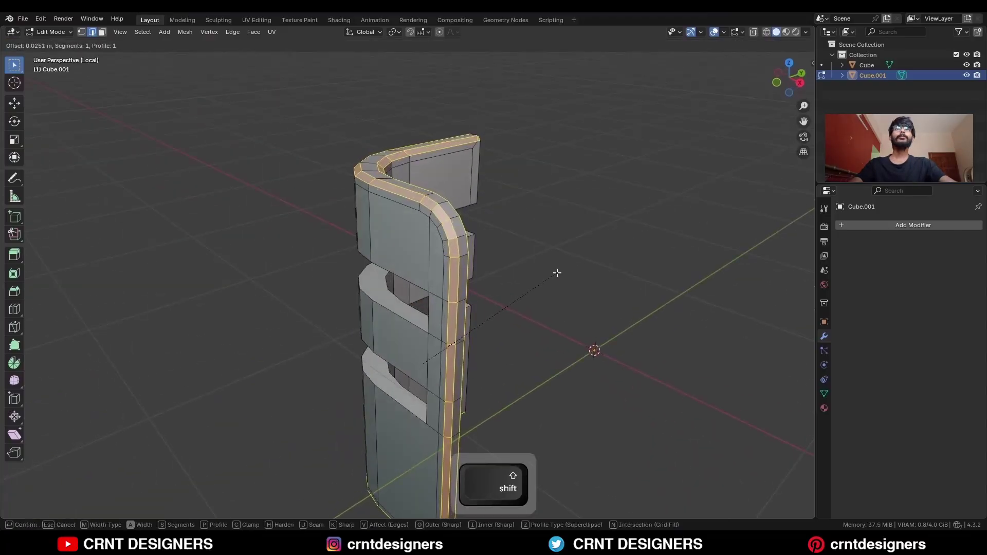
{"action": "left_click", "coordinate": [478, 318]}
Bevel the four edge loops along the chamfered rim with a width of 0.01 m and 2 segments.
{"action": "middle_click_drag", "start_coordinate": [478, 319], "coordinate": [422, 265], "text": "ctrl"}
{"action": "left_click", "coordinate": [486, 223], "text": "alt"}
{"action": "left_click", "coordinate": [501, 226], "text": "alt+shift"}
{"action": "left_click", "coordinate": [339, 284], "text": "alt+shift"}
{"action": "left_click", "coordinate": [359, 284], "text": "alt+shift"}
{"action": "middle_click_drag", "start_coordinate": [360, 285], "coordinate": [348, 276]}
{"action": "scroll", "coordinate": [348, 276], "scroll_direction": "down", "scroll_amount": 2}
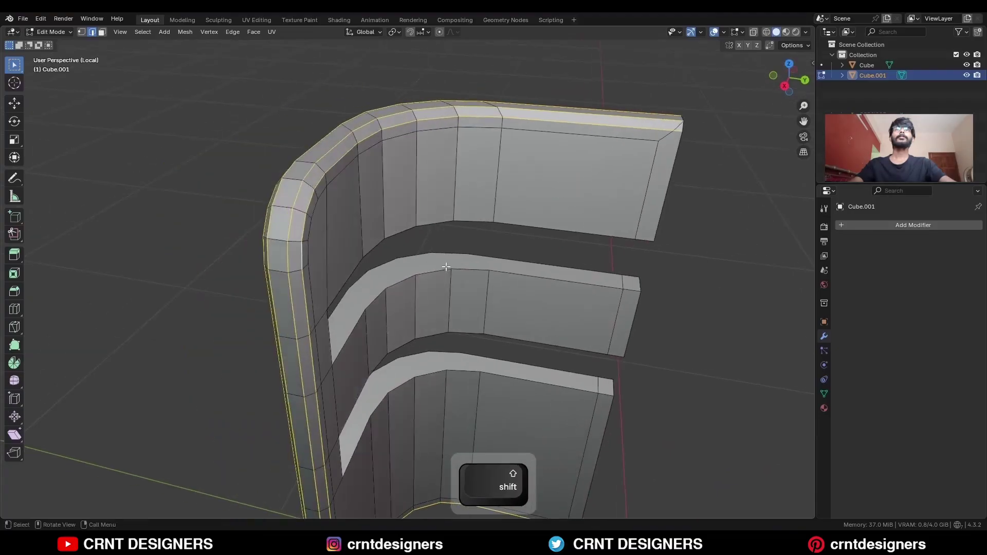
{"action": "key", "text": "ctrl+b"}
{"action": "left_click", "coordinate": [458, 222]}
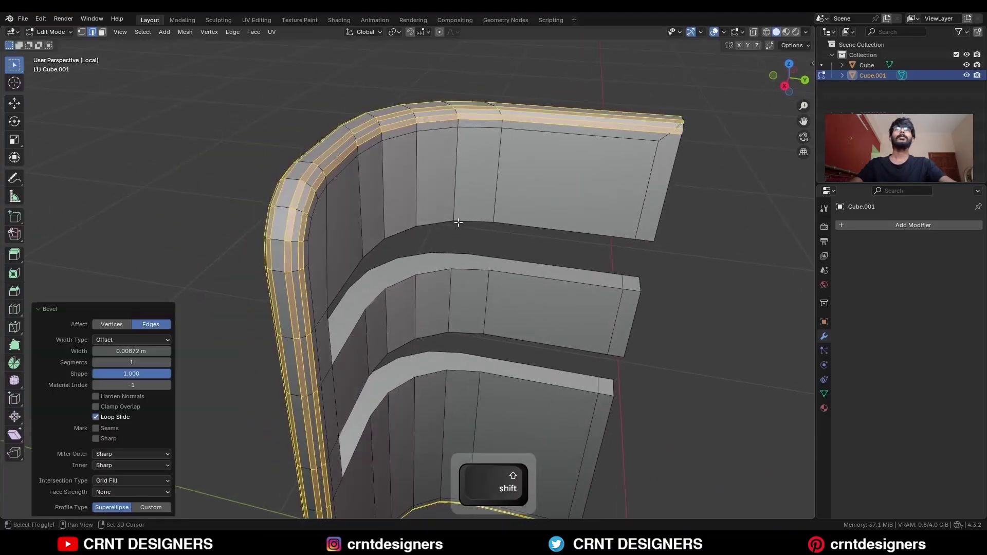
{"action": "left_click", "coordinate": [168, 363]}
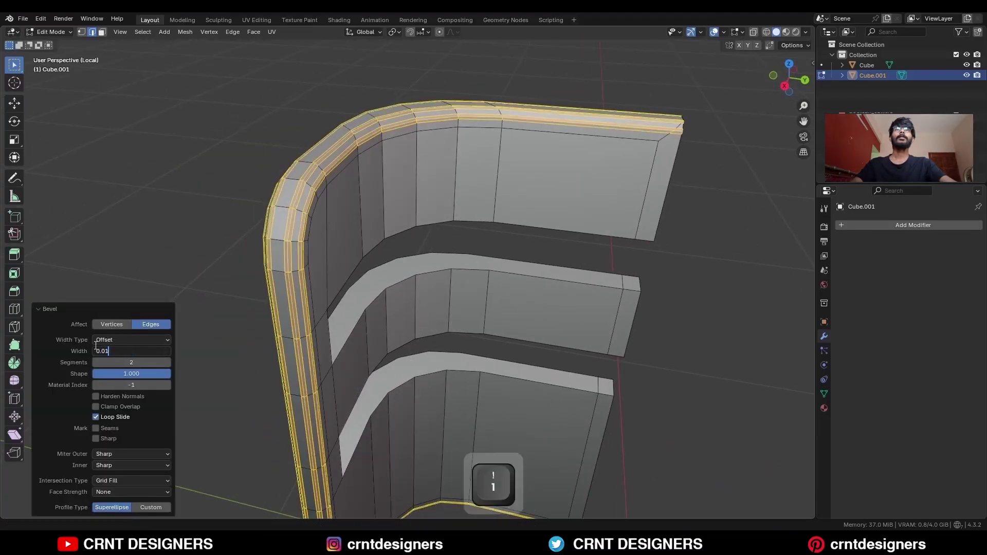
{"action": "left_click", "coordinate": [722, 301]}
Knife-cut the top rim's corner at the Y=0 end vertically and along Y to square off its diagonal loops.
{"action": "left_click", "coordinate": [14, 327]}
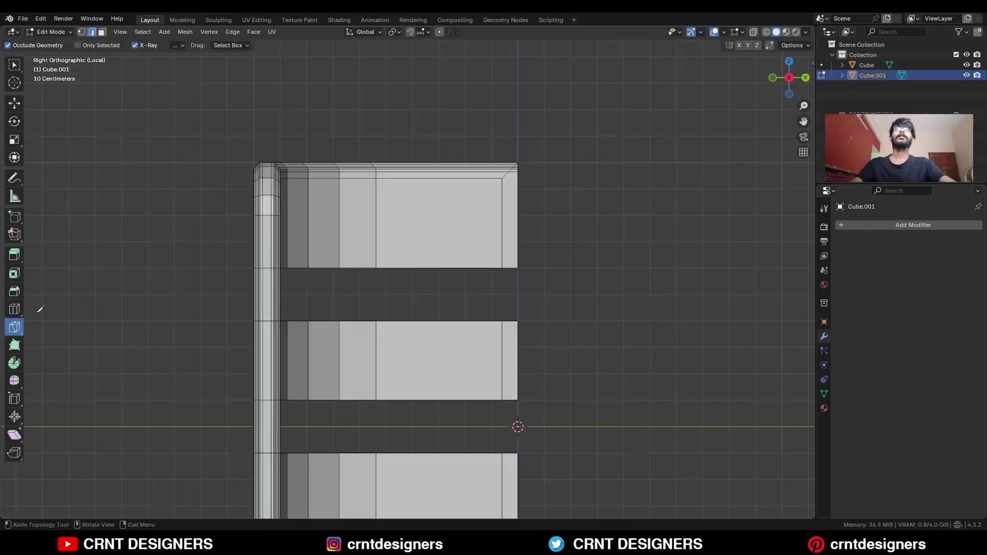
{"action": "key", "text": "1"}
{"action": "key", "text": "space"}
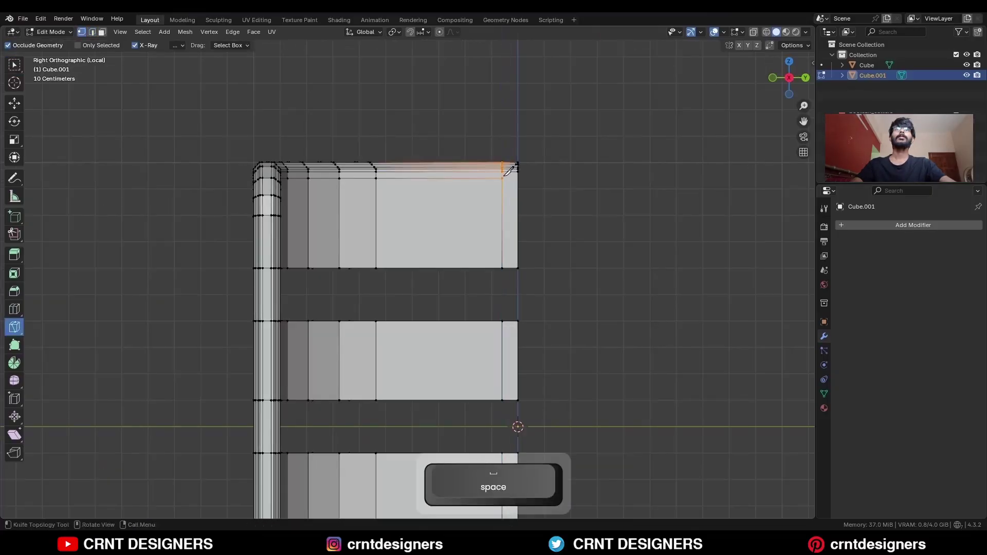
{"action": "key", "text": "c"}
{"action": "key", "text": "x"}
{"action": "key", "text": "y"}
{"action": "left_click", "coordinate": [606, 186]}
{"action": "key", "text": "space"}
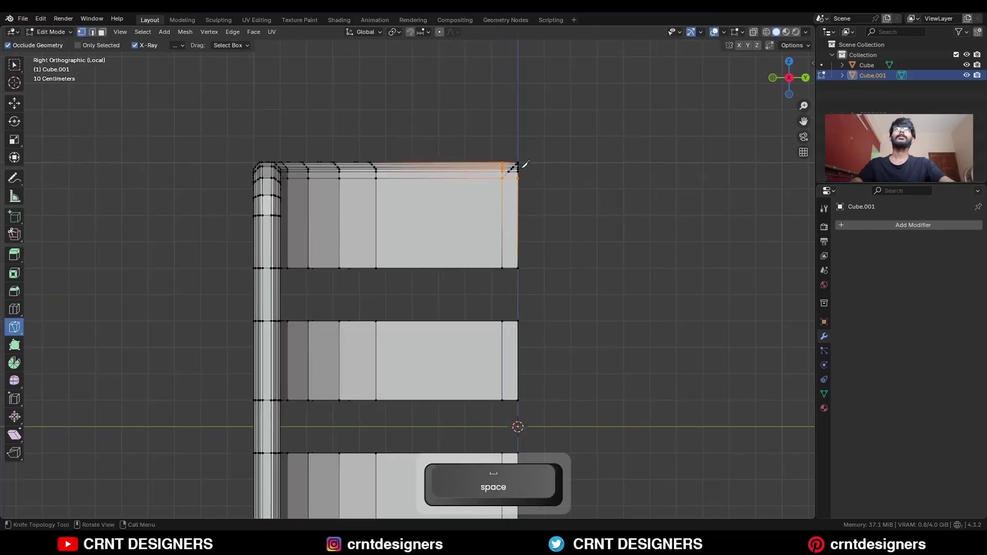
Delete the thin sliver faces at the Y=0 end of the top rim.
{"action": "key", "text": "w"}
{"action": "key", "text": "3"}
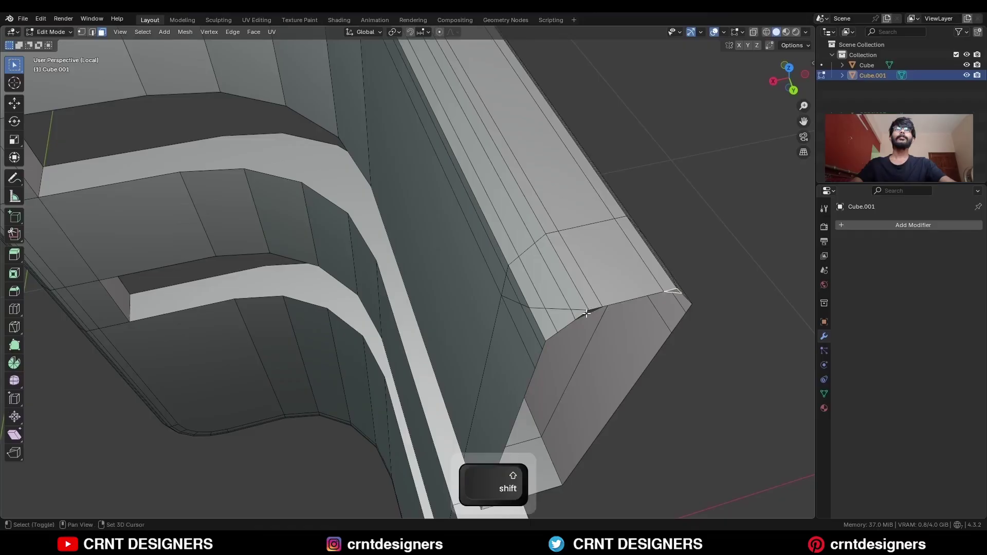
{"action": "key", "text": "x"}
{"action": "left_click", "coordinate": [619, 277]}
Dissolve the leftover diagonal edges in the rim's corner at the Y=0 end.
{"action": "key", "text": "2"}
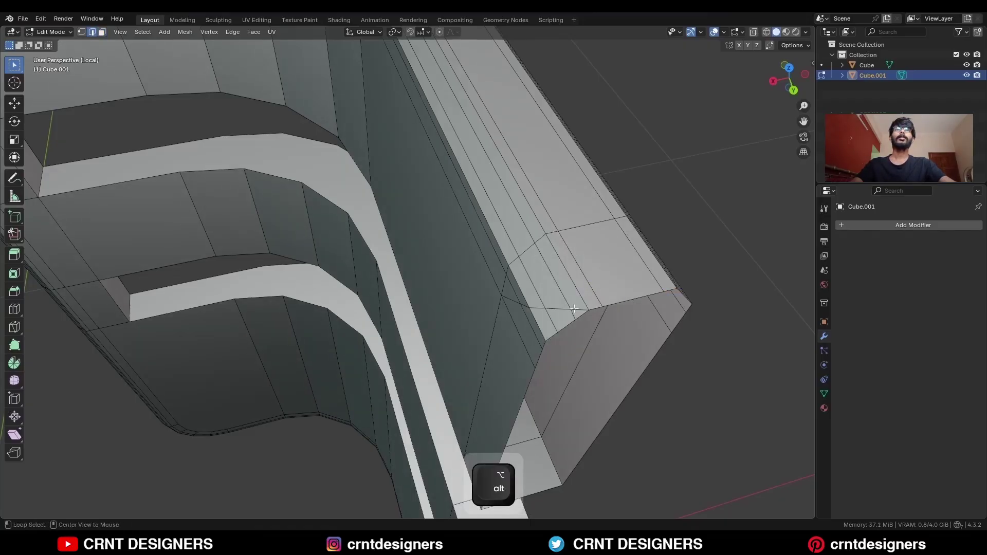
{"action": "left_click", "coordinate": [575, 309], "text": "alt"}
{"action": "middle_click_drag", "start_coordinate": [669, 294], "coordinate": [359, 261]}
{"action": "left_click", "coordinate": [274, 240], "text": "alt+shift"}
{"action": "key", "text": "ctrl+x"}
{"action": "middle_click_drag", "start_coordinate": [273, 240], "coordinate": [502, 371]}
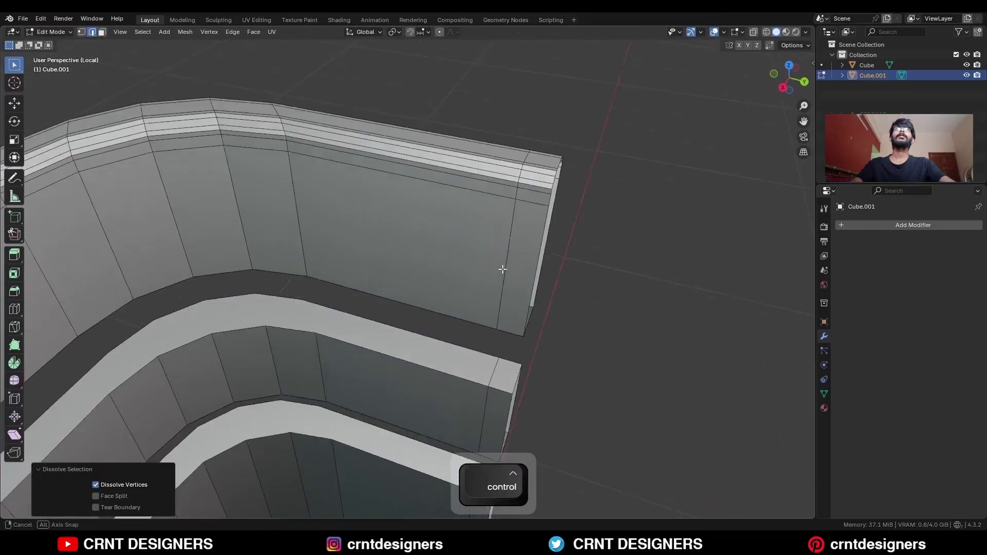
Delete the long horizontal n-gon faces inside the slots and refill the gaps with quads.
{"action": "middle_click_drag", "start_coordinate": [502, 371], "coordinate": [390, 282], "text": "shift"}
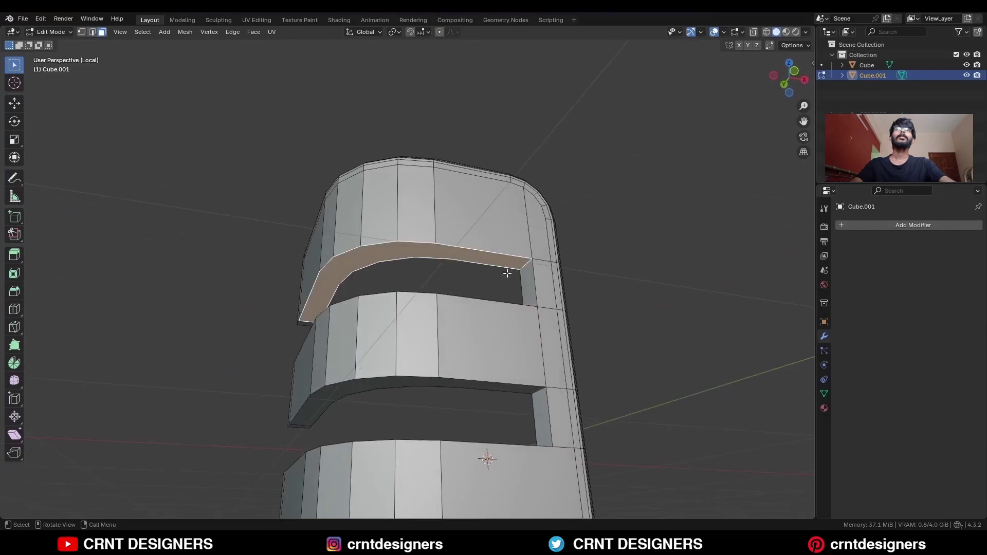
{"action": "middle_click_drag", "start_coordinate": [508, 273], "coordinate": [508, 350]}
{"action": "left_click", "coordinate": [501, 355], "text": "shift"}
{"action": "key", "text": "x"}
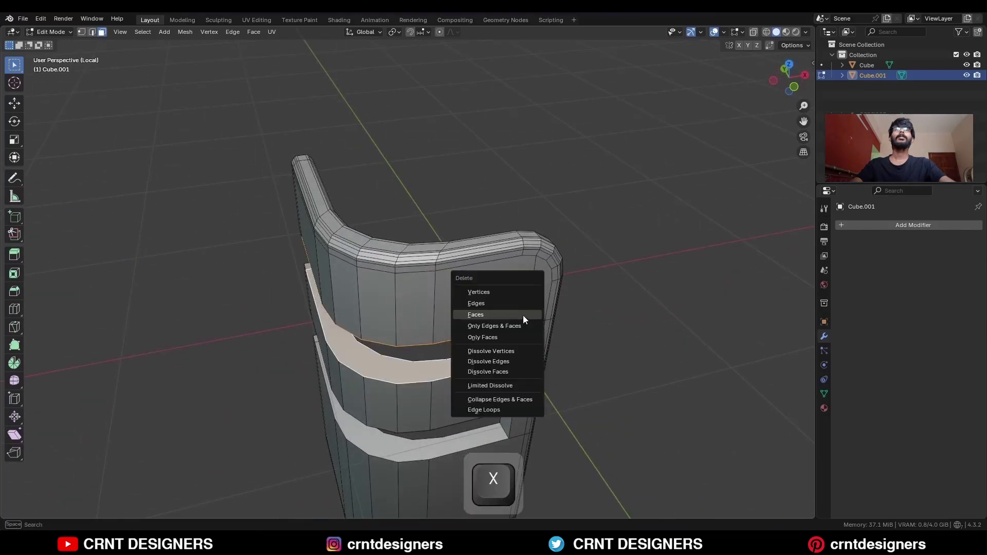
{"action": "left_click", "coordinate": [523, 315]}
{"action": "key", "text": "2"}
{"action": "left_click", "coordinate": [522, 341]}
Bevel the inner and outer edge loops around both slots with two segments.
{"action": "middle_click_drag", "start_coordinate": [523, 340], "coordinate": [513, 242]}
{"action": "left_click", "coordinate": [495, 276], "text": "alt"}
{"action": "left_click", "coordinate": [531, 260], "text": "alt+shift"}
{"action": "left_click", "coordinate": [495, 189], "text": "alt+shift"}
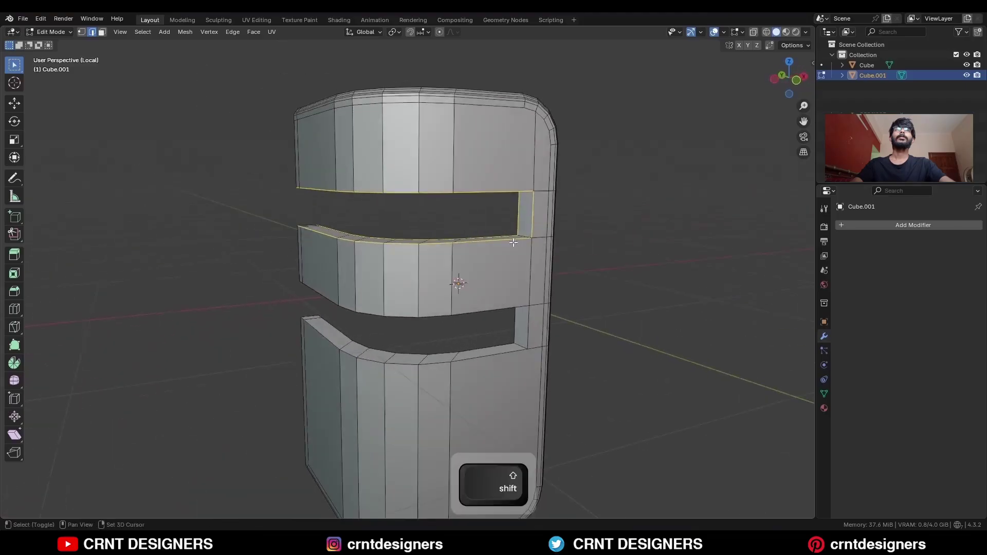
{"action": "left_click", "coordinate": [498, 341], "text": "alt+shift"}
{"action": "left_click", "coordinate": [508, 360], "text": "alt+shift"}
{"action": "middle_click_drag", "start_coordinate": [508, 360], "coordinate": [473, 355]}
{"action": "left_click", "coordinate": [501, 317], "text": "alt+shift"}
{"action": "key", "text": "ctrl+b"}
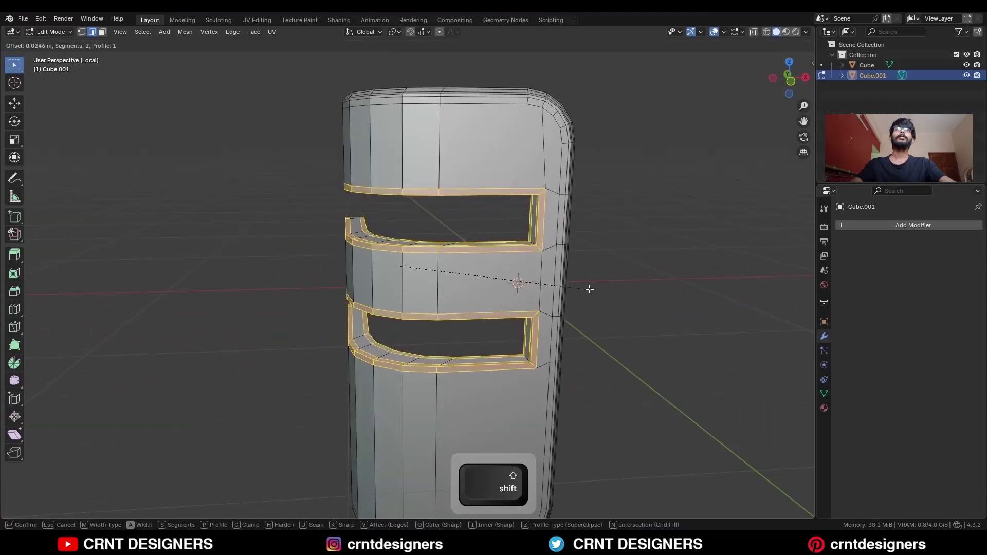
Knife-cut horizontally from the upper slot's two beveled corner vertices to the shell's side edge in front view.
{"action": "left_click", "coordinate": [15, 327]}
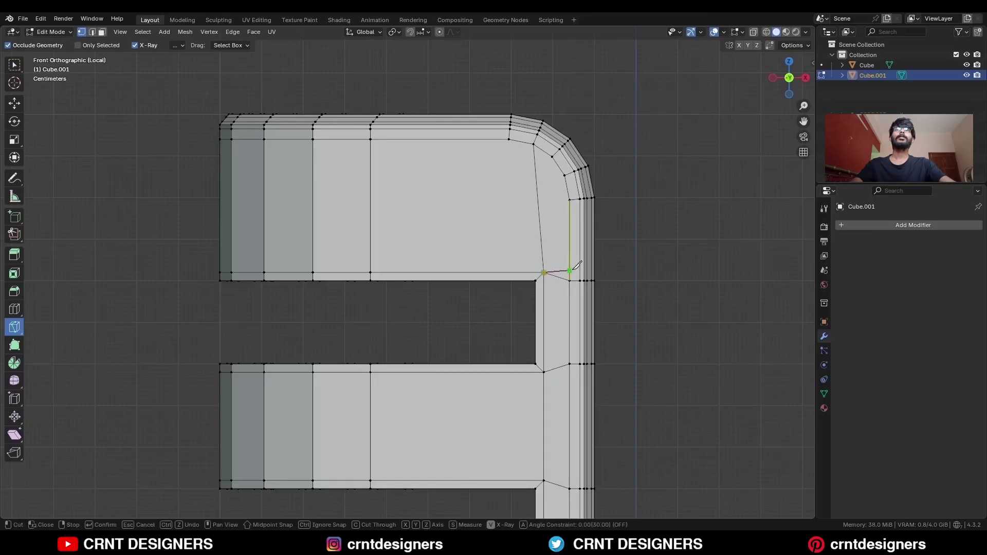
{"action": "key", "text": "space"}
{"action": "key", "text": "x"}
{"action": "left_click", "coordinate": [613, 391]}
{"action": "key", "text": "space"}
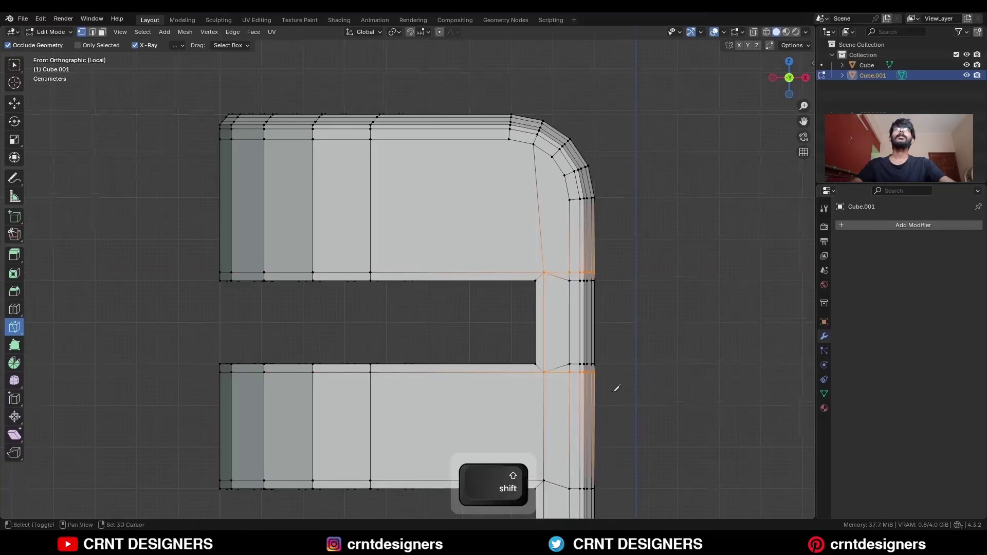
Knife-cut horizontally along X from the lower slot's two beveled corner vertices to the side edge.
{"action": "middle_click_drag", "start_coordinate": [613, 394], "coordinate": [553, 227], "text": "shift"}
{"action": "left_click", "coordinate": [485, 314]}
{"action": "key", "text": "space"}
{"action": "left_click", "coordinate": [484, 414]}
{"action": "key", "text": "x"}
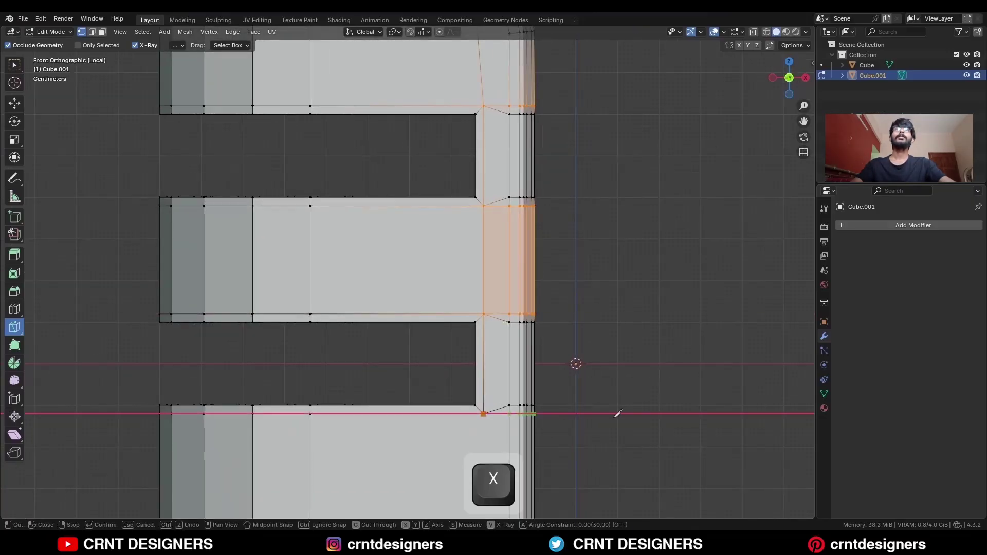
{"action": "left_click", "coordinate": [617, 414]}
{"action": "key", "text": "space"}
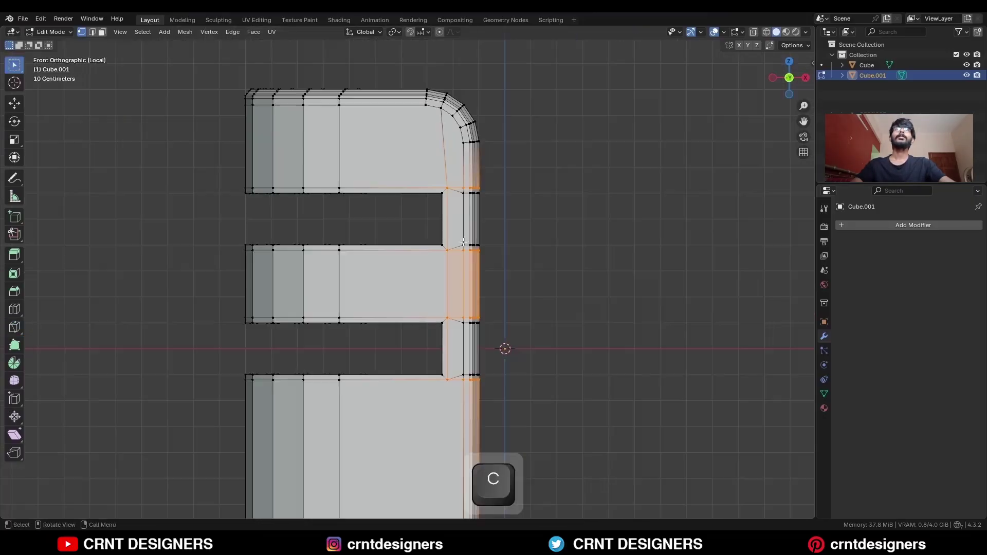
Dissolve the slanted edges and old horizontal loops beside the slots' beveled corners.
{"action": "key", "text": "2"}
{"action": "left_click", "coordinate": [456, 248], "text": "alt"}
{"action": "left_click", "coordinate": [458, 287], "text": "alt+shift"}
{"action": "key", "text": "ctrl+x"}
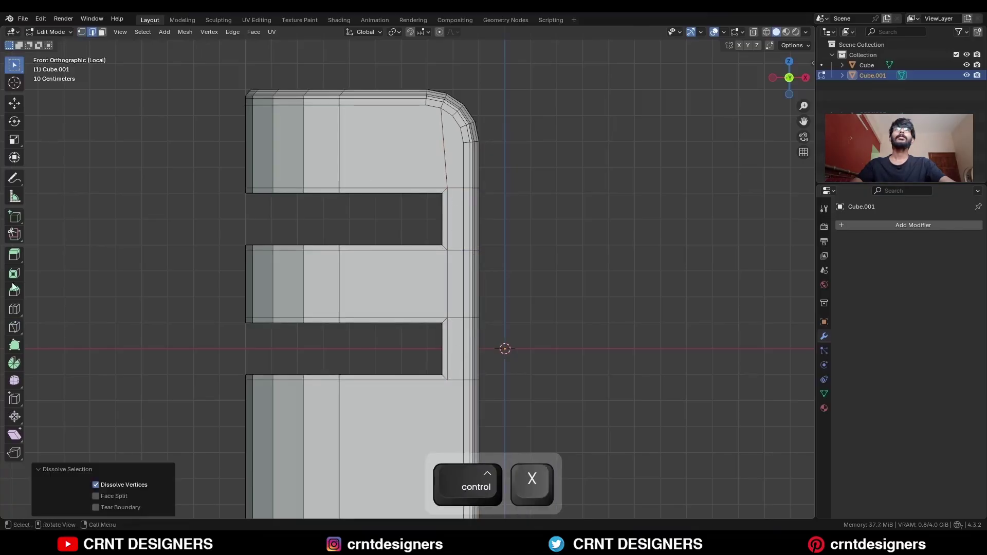
Knife-cut a vertical line along Z from the start of the rounded top corner down across the shell's strips.
{"action": "left_click", "coordinate": [14, 327]}
{"action": "key", "text": "1"}
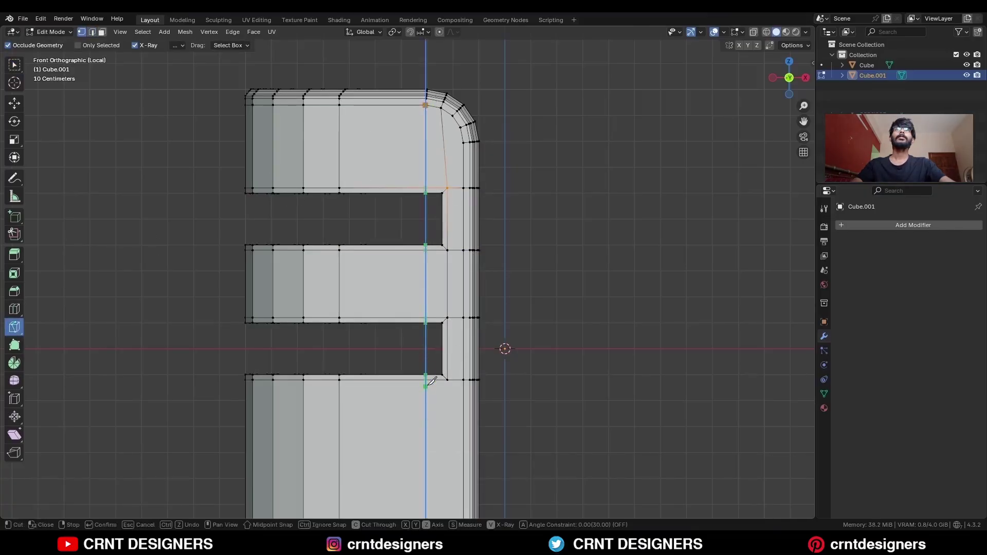
{"action": "key", "text": "space"}
Add two evenly spaced loop cuts across the narrow upright beside each of the two slots.
{"action": "scroll", "coordinate": [448, 329], "scroll_direction": "down", "scroll_amount": 3}
{"action": "scroll", "coordinate": [452, 308], "scroll_direction": "up", "scroll_amount": 2}
{"action": "key", "text": "ctrl+r"}
{"action": "left_click", "coordinate": [450, 227]}
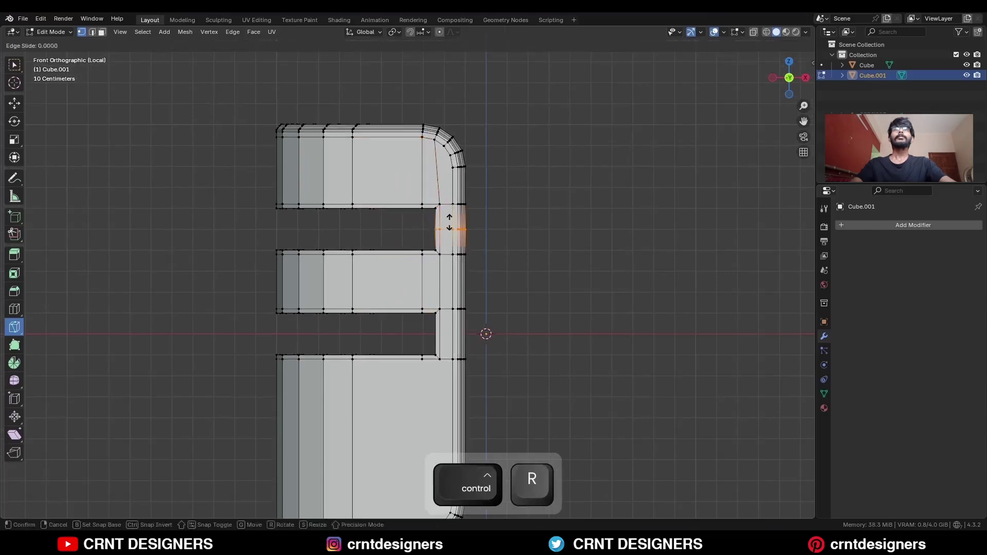
{"action": "left_click", "coordinate": [449, 222]}
{"action": "middle_click_drag", "start_coordinate": [237, 337], "coordinate": [195, 383], "text": "shift"}
{"action": "scroll", "coordinate": [215, 391], "scroll_direction": "up", "scroll_amount": 2}
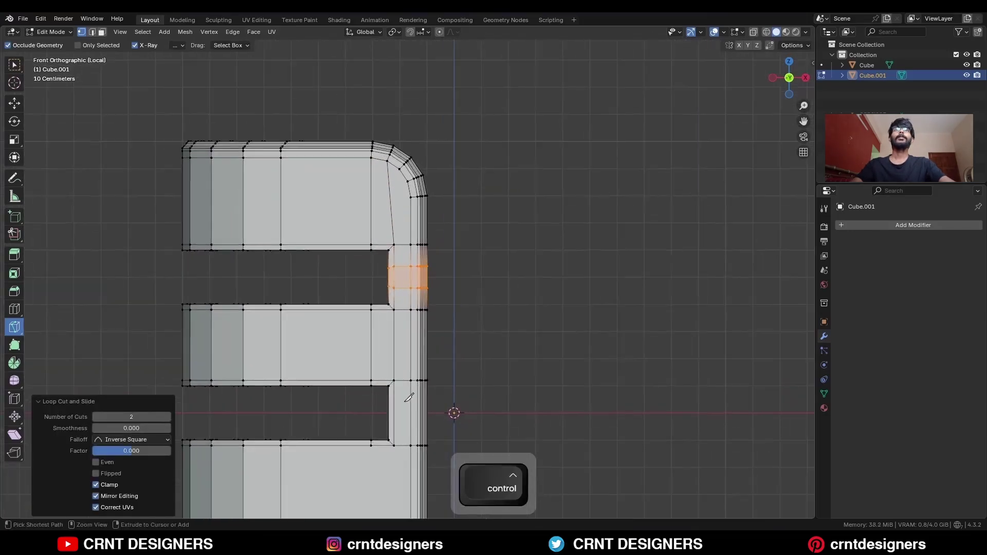
{"action": "key", "text": "ctrl+r"}
{"action": "left_click", "coordinate": [403, 402]}
{"action": "right_click", "coordinate": [397, 399]}
Dissolve the stray edge on the shell's opposite face and join the rounded corner's vertex to the upper slot's corner.
{"action": "key", "text": "w"}
{"action": "left_click", "coordinate": [467, 294]}
{"action": "middle_click_drag", "start_coordinate": [468, 305], "coordinate": [419, 273], "text": "shift"}
{"action": "key", "text": "ctrl+x"}
{"action": "key", "text": "1"}
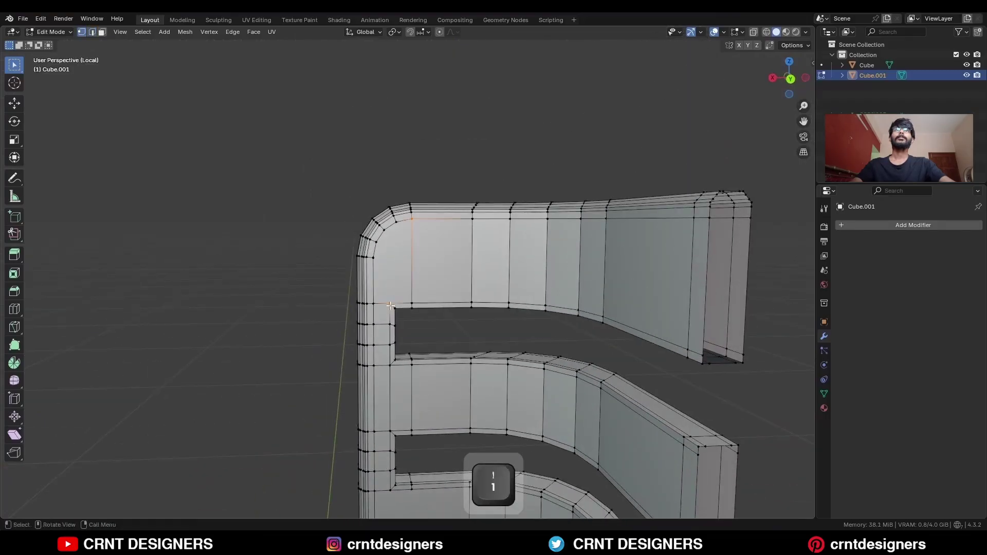
{"action": "middle_click_drag", "start_coordinate": [415, 264], "coordinate": [424, 180], "text": "shift"}
{"action": "scroll", "coordinate": [424, 180], "scroll_direction": "down", "scroll_amount": 1}
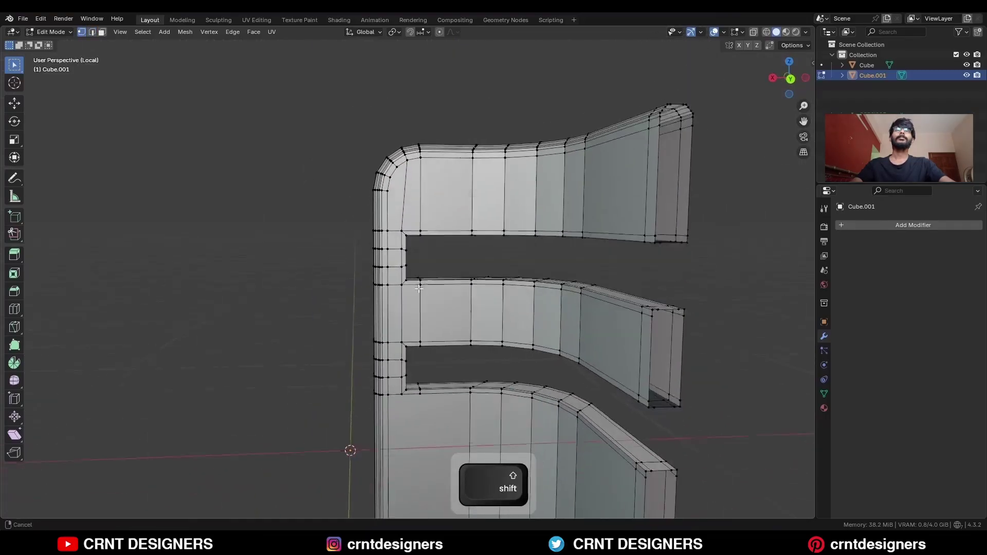
Knife-cut in back view horizontally along X from the rounded corner's lower end across the upper strip.
{"action": "key", "text": "ctrl+KP_1"}
{"action": "key", "text": "k"}
{"action": "left_click", "coordinate": [351, 260]}
{"action": "key", "text": "x"}
{"action": "left_click", "coordinate": [525, 259]}
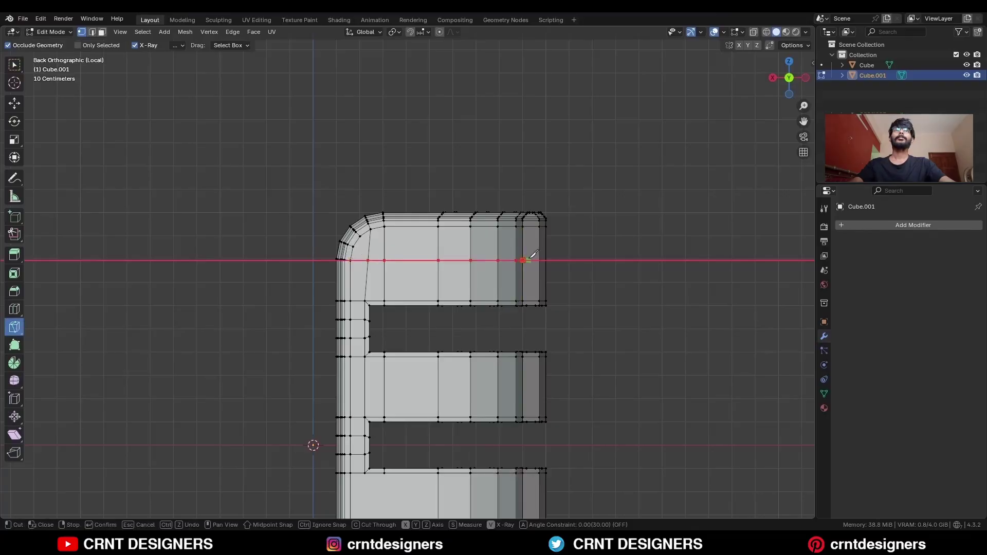
{"action": "key", "text": "space"}
{"action": "left_click", "coordinate": [628, 257]}
{"action": "key", "text": "space"}
{"action": "middle_click_drag", "start_coordinate": [628, 257], "coordinate": [401, 239]}
{"action": "left_click", "coordinate": [790, 80]}
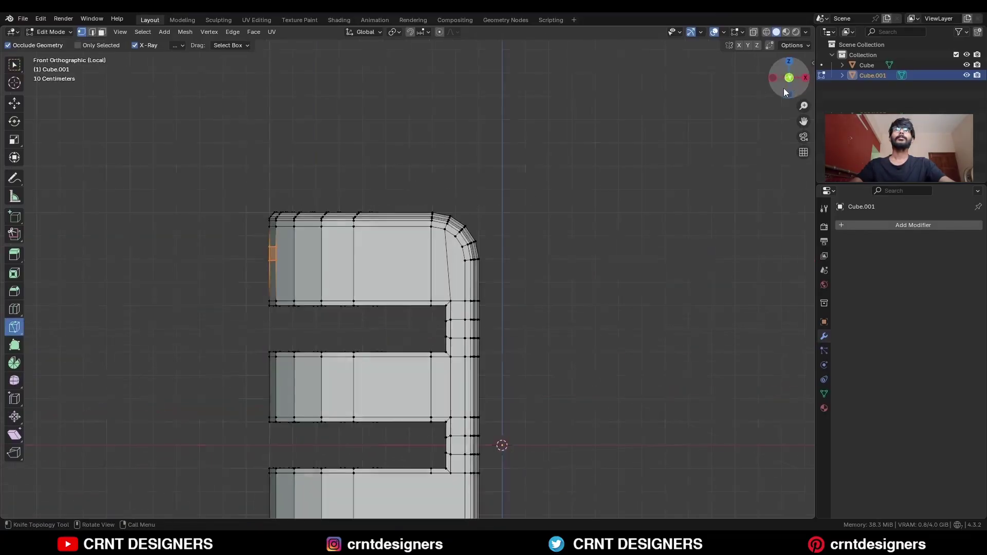
Finish the horizontal knife cut across the shell's upper strip, and symmetrize the whole shell from -Y to +Y.
{"action": "left_click", "coordinate": [262, 259]}
{"action": "key", "text": "space"}
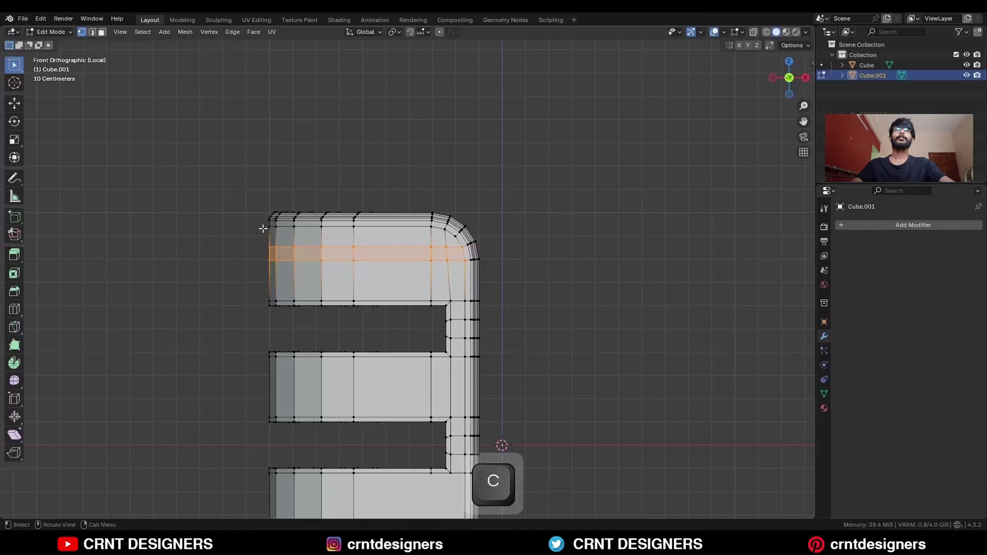
{"action": "middle_click_drag", "start_coordinate": [264, 223], "coordinate": [426, 196]}
{"action": "key", "text": "a"}
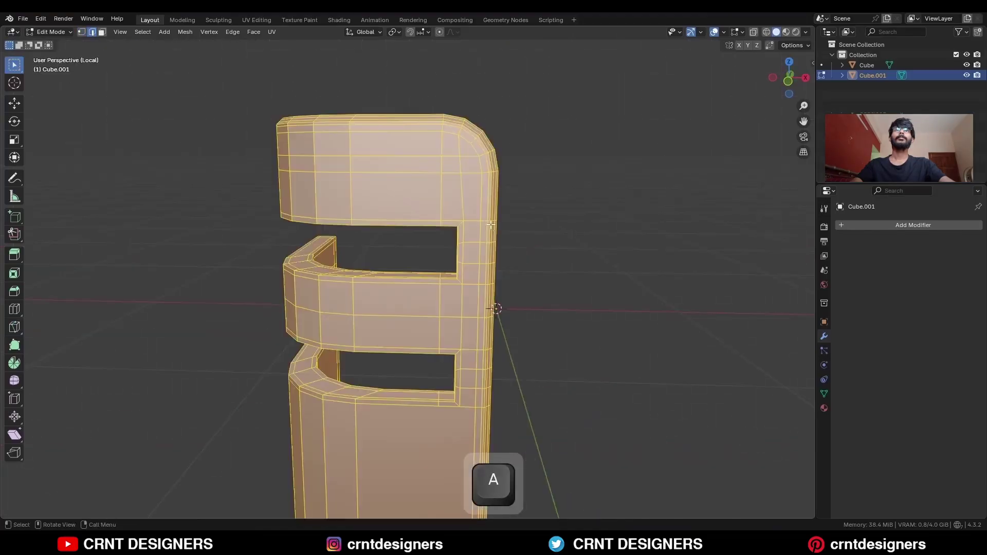
{"action": "left_click", "coordinate": [185, 32]}
{"action": "left_click", "coordinate": [215, 183]}
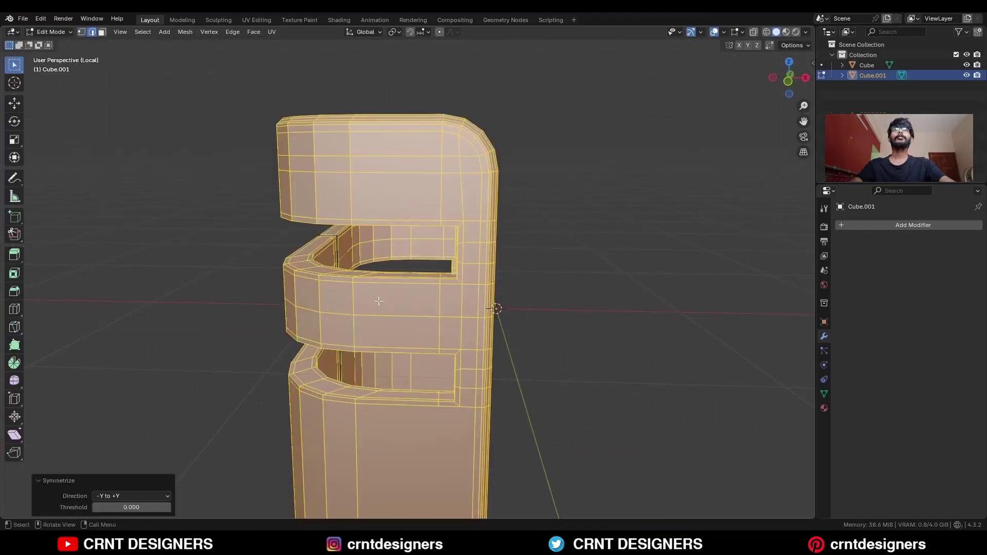
Symmetrize the entire shell from +Z to -Z so the slotted upper half replaces the solid lower half.
{"action": "scroll", "coordinate": [321, 287], "scroll_direction": "down", "scroll_amount": 2}
{"action": "key", "text": "a"}
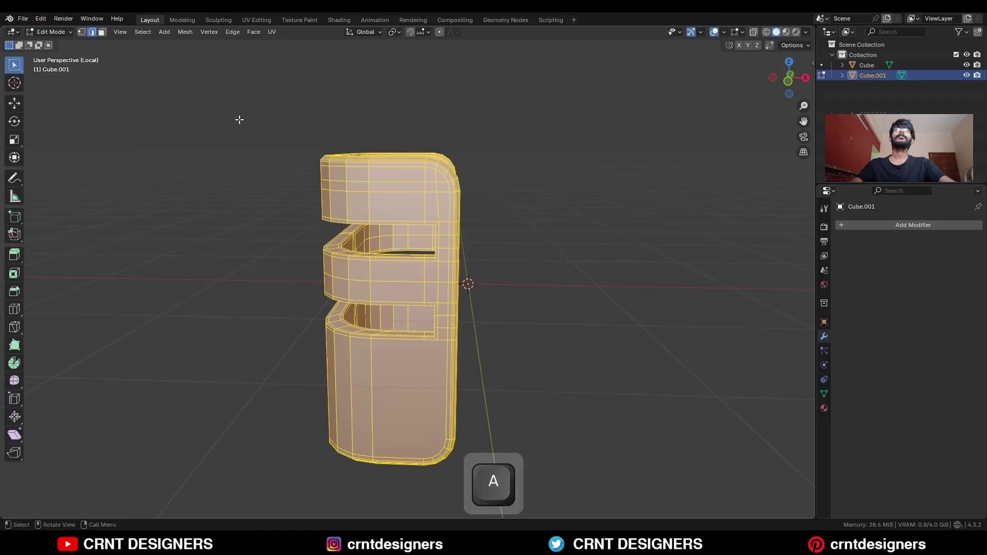
{"action": "left_click", "coordinate": [185, 32]}
{"action": "left_click", "coordinate": [208, 181]}
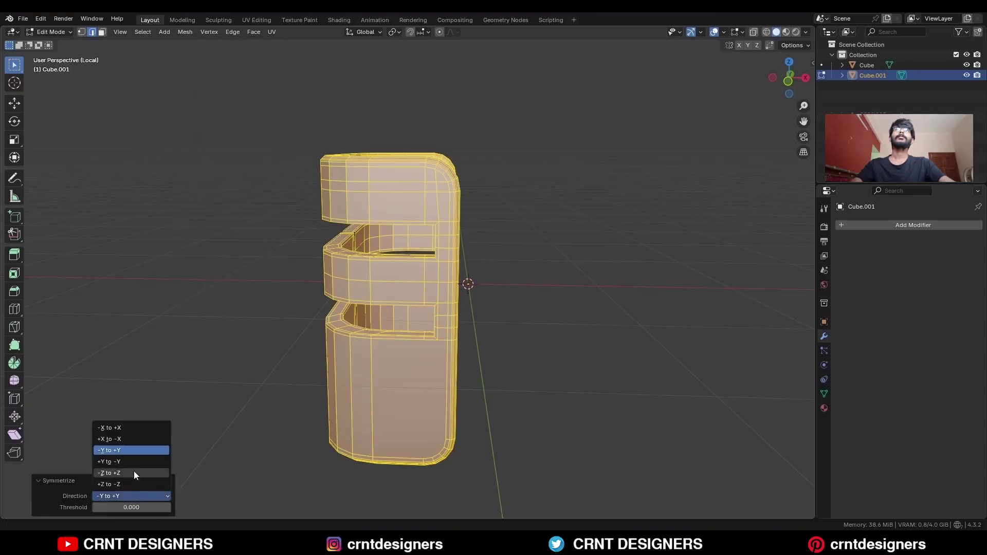
{"action": "left_click", "coordinate": [134, 473]}
Add a level 2 subdivision to the slotted shell and shade it smooth.
{"action": "key", "text": "Tab"}
{"action": "middle_click_drag", "start_coordinate": [487, 319], "coordinate": [465, 221]}
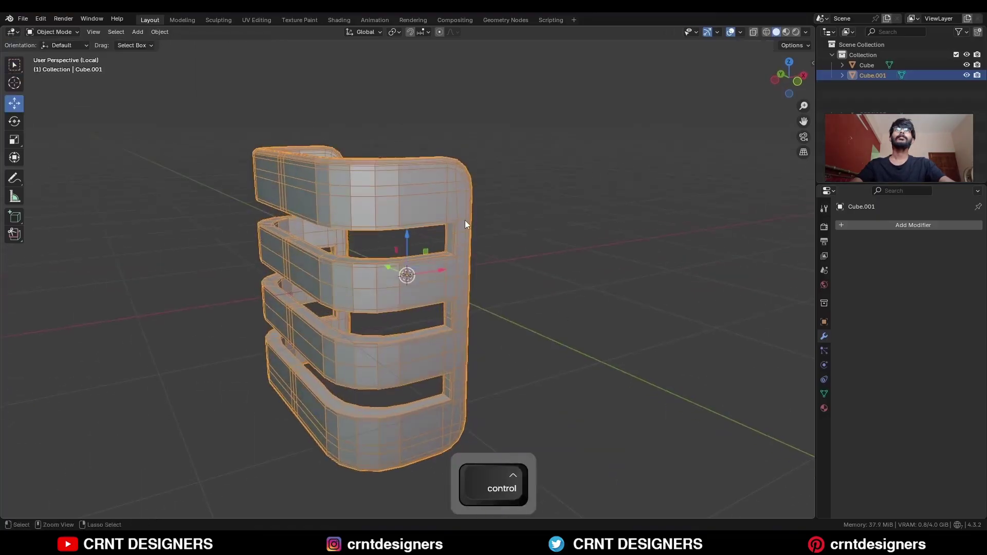
{"action": "key", "text": "ctrl+2"}
{"action": "right_click", "coordinate": [425, 149]}
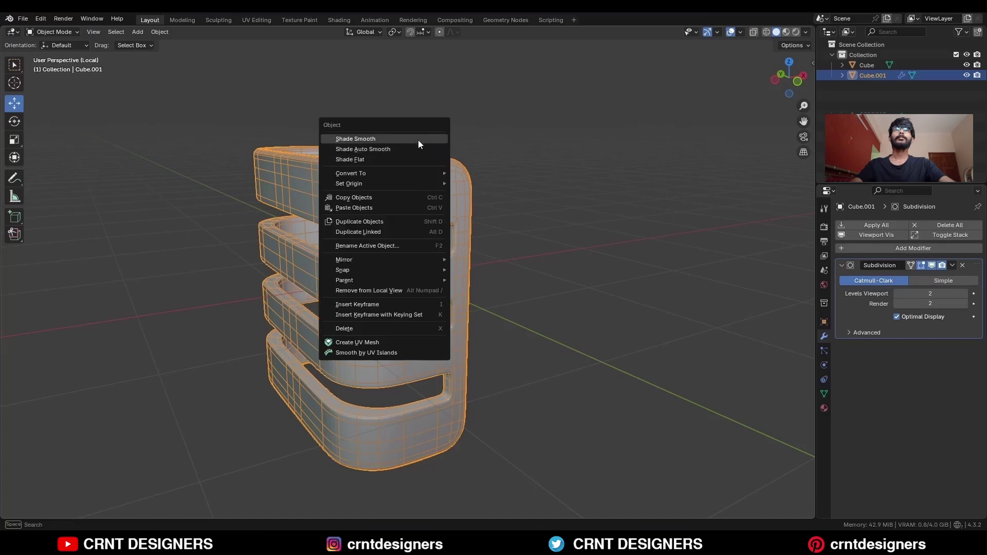
{"action": "left_click", "coordinate": [418, 140]}
Hide the viewport overlays to view the smoothed shell and return from local view to the full scene.
{"action": "left_click", "coordinate": [537, 150]}
{"action": "key", "text": "alt+shift+z"}
{"action": "middle_click_drag", "start_coordinate": [440, 184], "coordinate": [448, 231], "text": "ctrl"}
{"action": "left_click", "coordinate": [448, 231]}
{"action": "key", "text": "slash"}
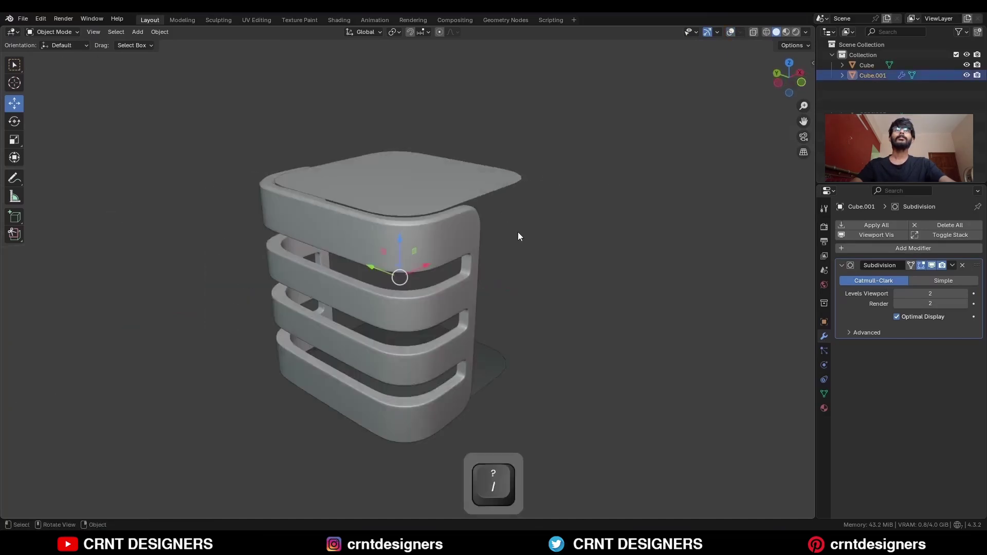
Show the overlays again and isolate the inner cube's two flat caps in local view.
{"action": "left_click", "coordinate": [503, 184]}
{"action": "left_click", "coordinate": [730, 32]}
{"action": "key", "text": "KP_Divide"}
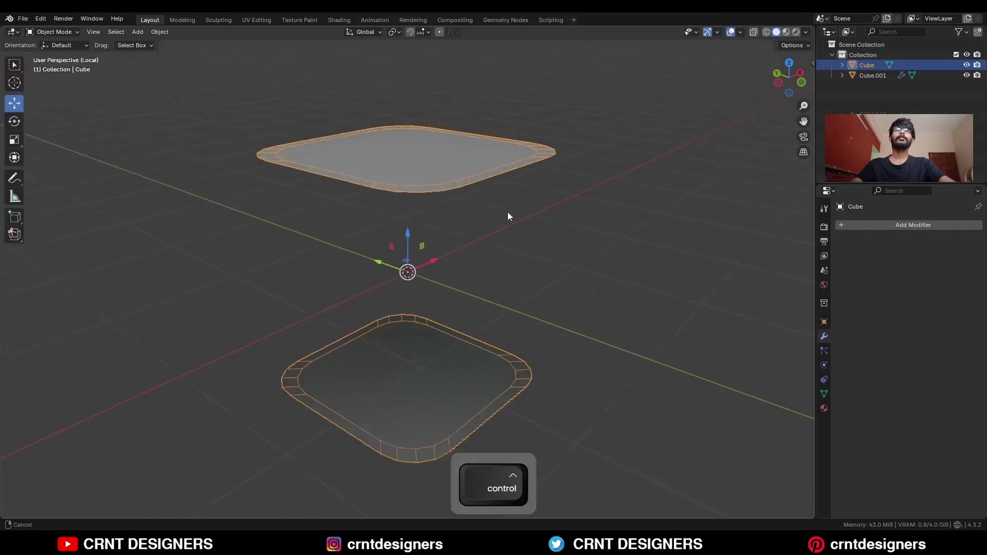
Bridge the outer edge loops of the inner cube's top and bottom caps to form its side walls.
{"action": "key", "text": "Tab"}
{"action": "key", "text": "2"}
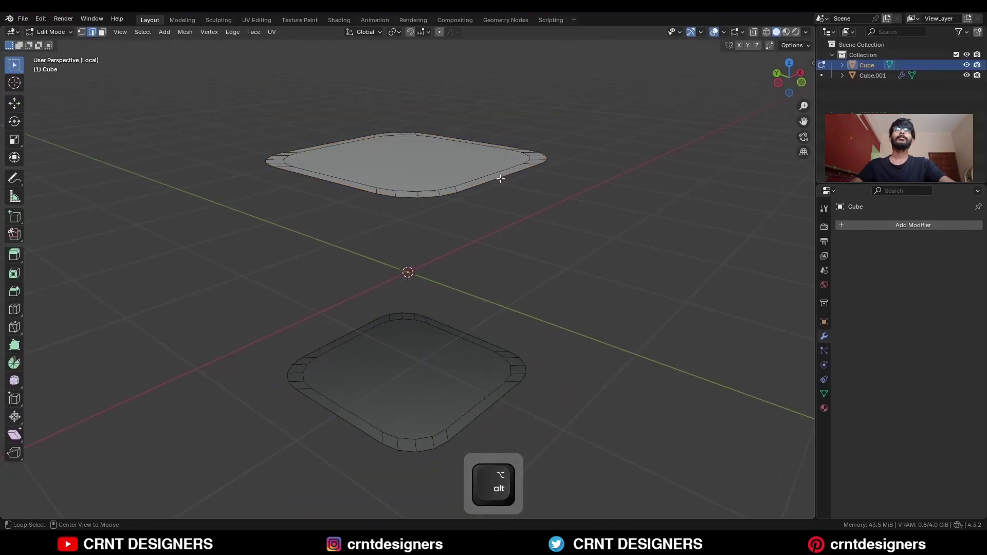
{"action": "right_click", "coordinate": [588, 215]}
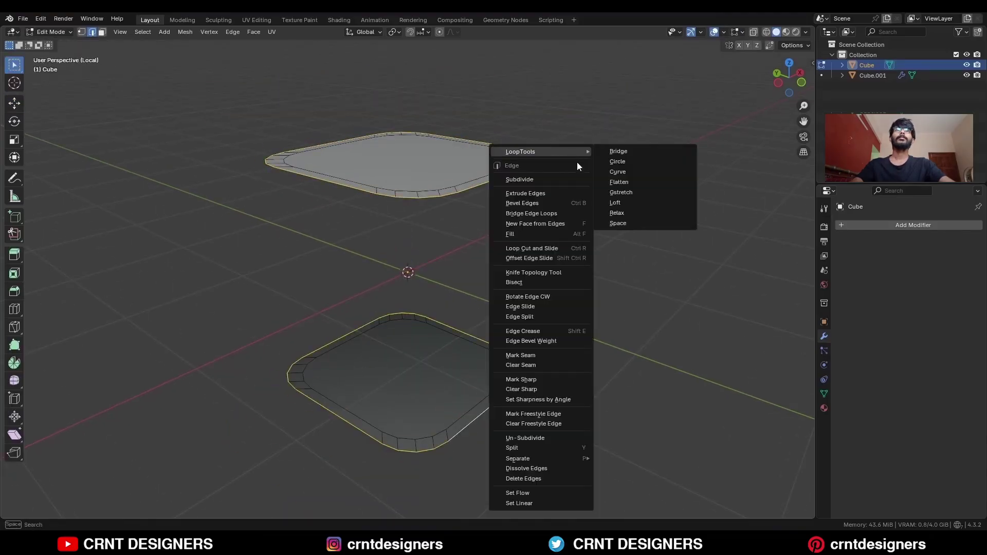
{"action": "left_click", "coordinate": [555, 215]}
{"action": "middle_click_drag", "start_coordinate": [552, 226], "coordinate": [507, 206]}
Leave local view and bevel the inner cube's top and bottom outer edge loops about 0.038 m with 1 segment.
{"action": "key", "text": "2"}
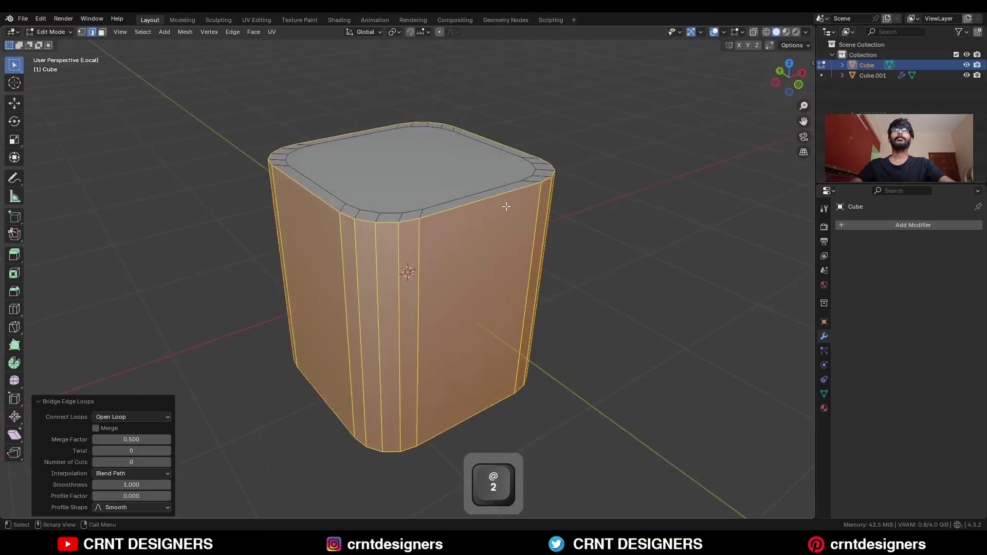
{"action": "left_click", "coordinate": [499, 196], "text": "alt"}
{"action": "left_click", "coordinate": [482, 414], "text": "alt+shift"}
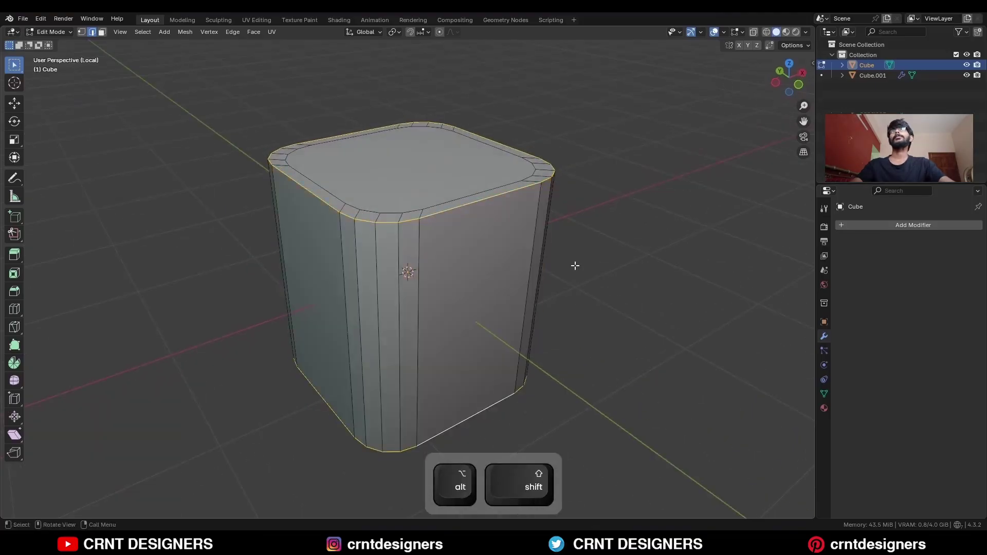
{"action": "key", "text": "/"}
{"action": "middle_click_drag", "start_coordinate": [575, 267], "coordinate": [602, 238]}
{"action": "key", "text": "ctrl+b"}
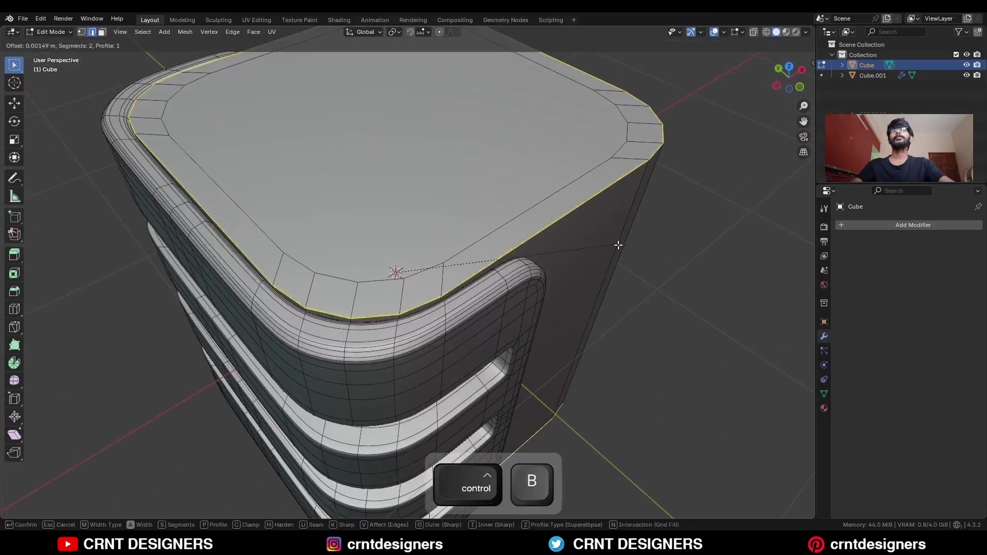
{"action": "left_click", "coordinate": [624, 253]}
{"action": "left_click", "coordinate": [95, 363]}
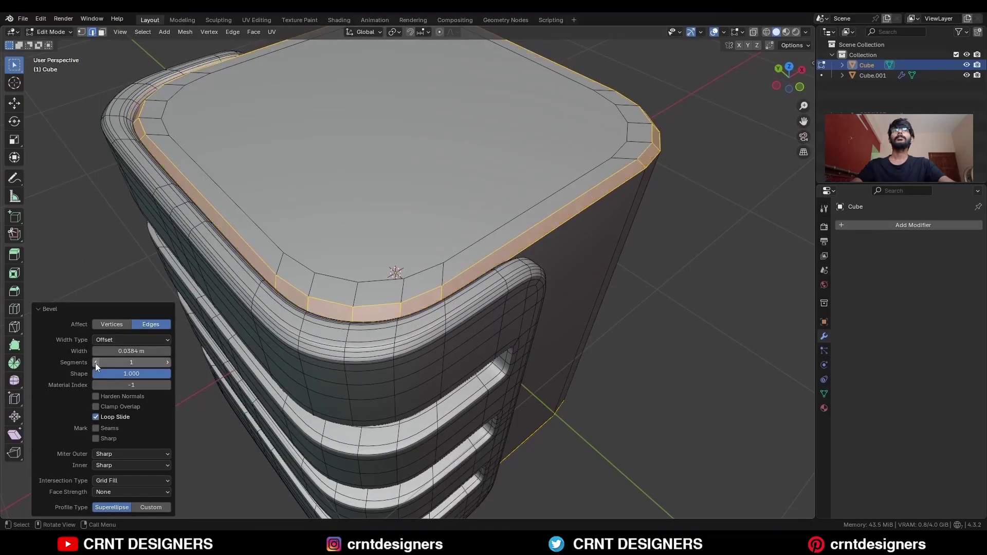
Bevel both edge loops bounding the inner cube's top chamfer with a narrow 2-segment bevel.
{"action": "middle_click_drag", "start_coordinate": [569, 273], "coordinate": [360, 300]}
{"action": "left_click", "coordinate": [362, 301], "text": "alt"}
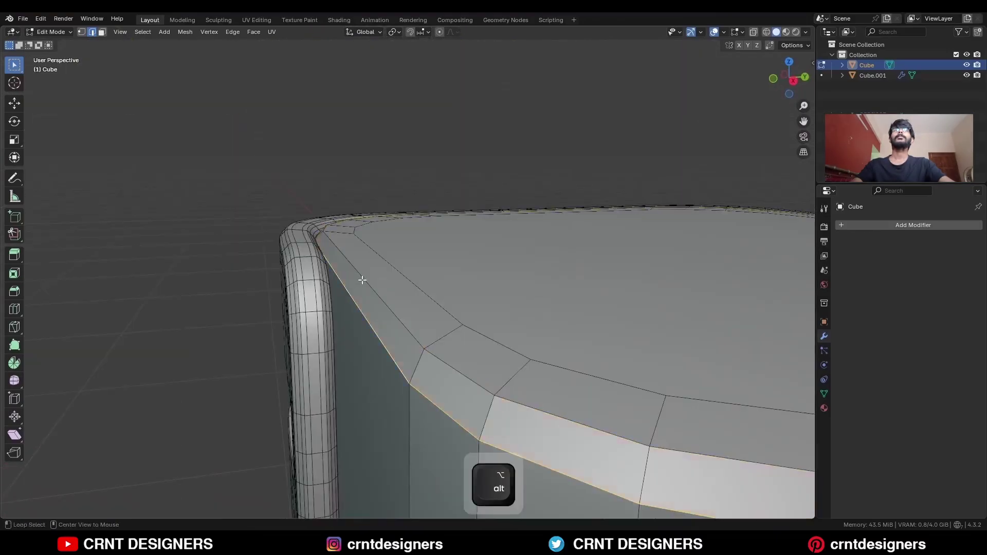
{"action": "left_click", "coordinate": [363, 279], "text": "alt+shift"}
{"action": "middle_click_drag", "start_coordinate": [412, 244], "coordinate": [464, 248], "text": "ctrl"}
{"action": "key", "text": "ctrl+b"}
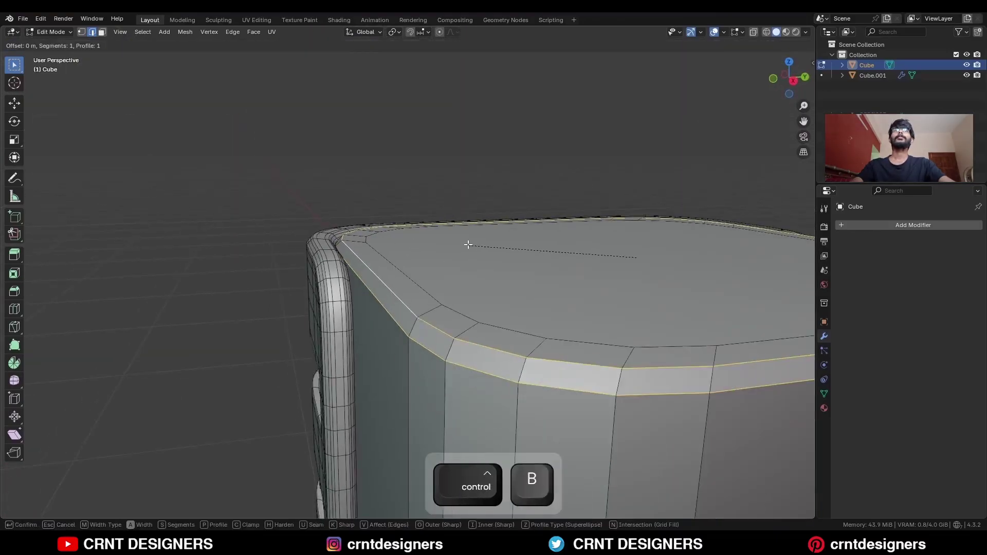
{"action": "left_click", "coordinate": [430, 238]}
{"action": "left_click", "coordinate": [166, 363]}
{"action": "left_click", "coordinate": [140, 352]}
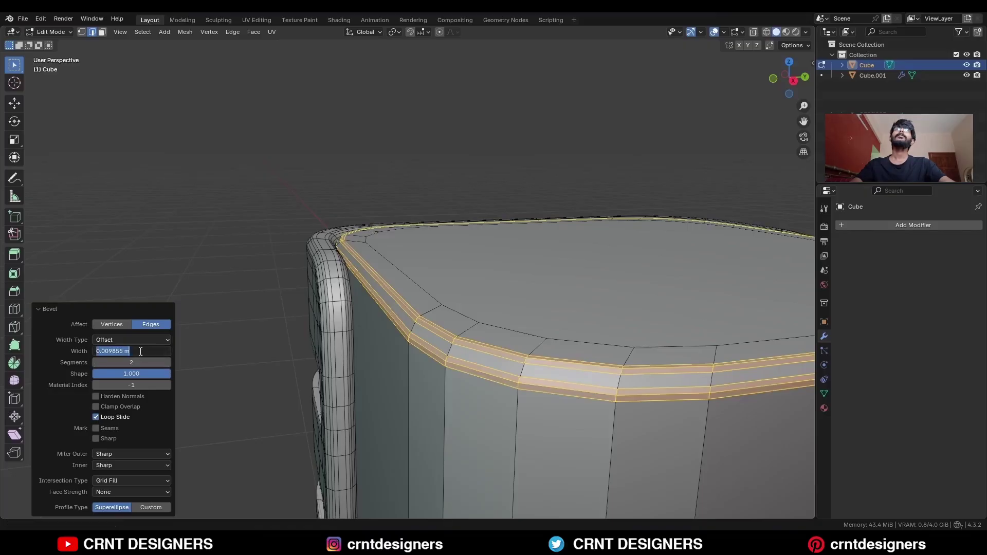
{"action": "key", "text": "Return"}
Inset the inner cube's large top face by about 0.17 m.
{"action": "middle_click_drag", "start_coordinate": [406, 254], "coordinate": [540, 329], "text": "ctrl"}
{"action": "left_click", "coordinate": [439, 291]}
{"action": "key", "text": "3"}
{"action": "left_click", "coordinate": [509, 230]}
{"action": "middle_click_drag", "start_coordinate": [510, 231], "coordinate": [470, 267], "text": "shift"}
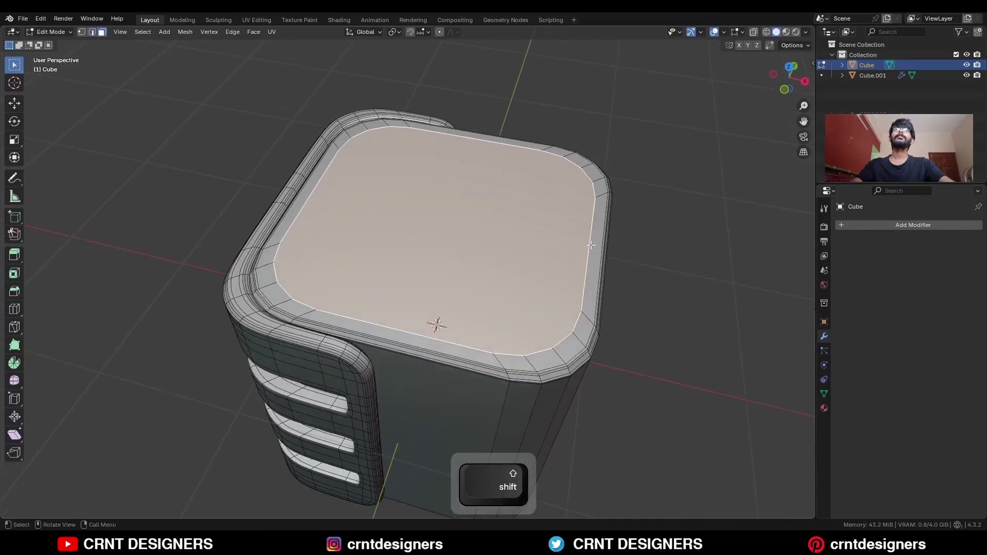
{"action": "key", "text": "i"}
{"action": "left_click", "coordinate": [515, 167]}
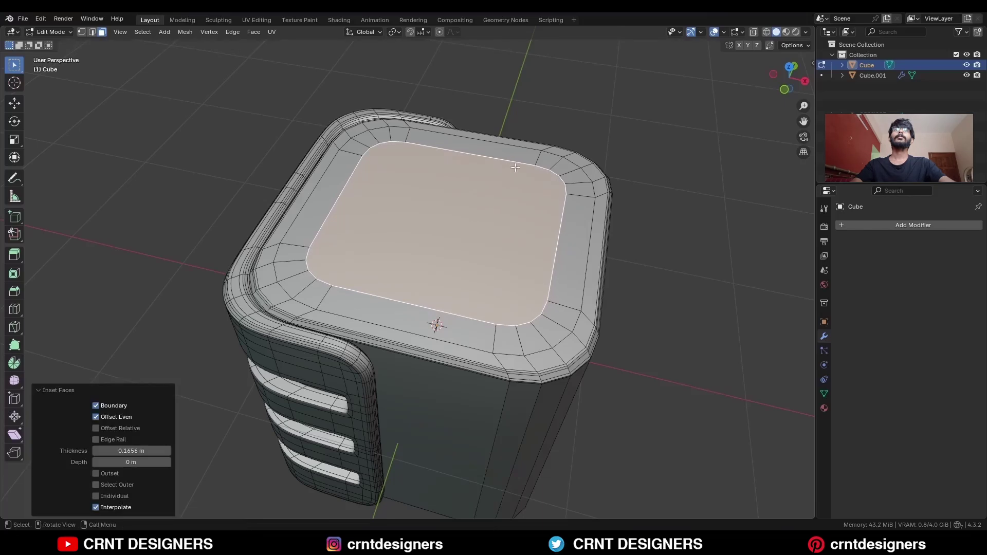
Delete the inset face in the middle of the inner cube's top, working in top view.
{"action": "key", "text": "KP_7"}
{"action": "key", "text": "x"}
{"action": "left_click", "coordinate": [551, 142]}
{"action": "key", "text": "2"}
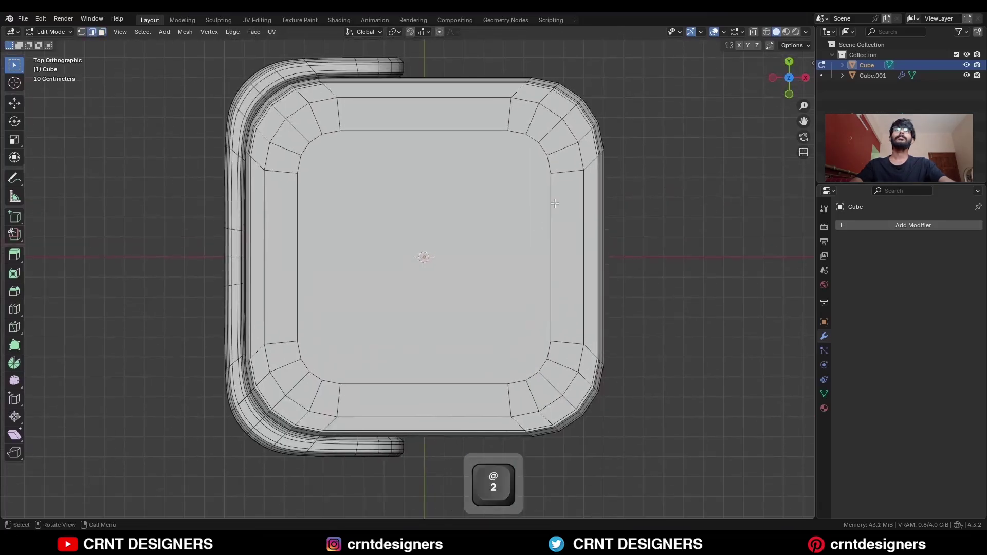
Symmetrize the whole inner cube from +Z to -Z.
{"action": "middle_click_drag", "start_coordinate": [555, 203], "coordinate": [463, 154]}
{"action": "key", "text": "a"}
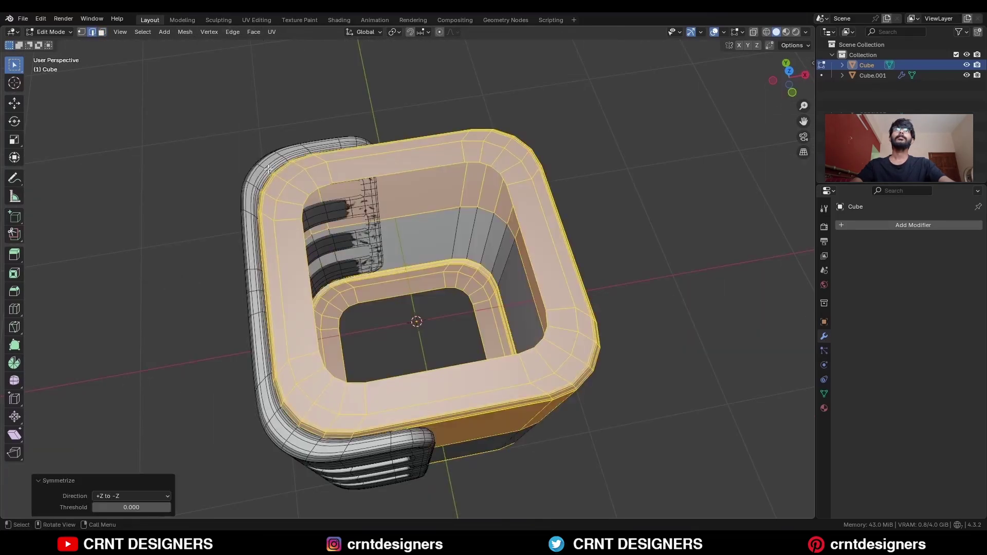
{"action": "left_click", "coordinate": [185, 32]}
{"action": "left_click", "coordinate": [190, 34]}
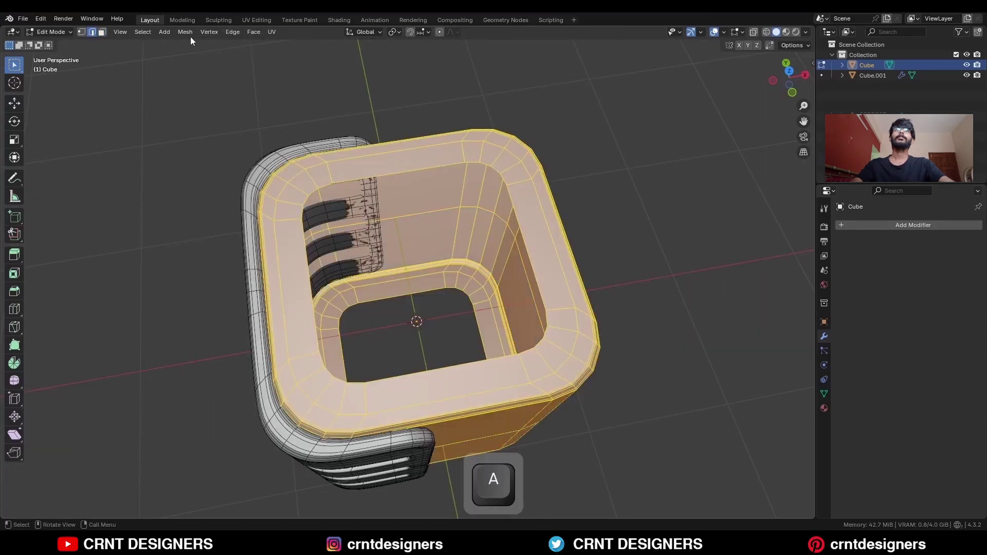
Symmetrize the whole inner cube from +X to -X and again from -Y to +Y.
{"action": "left_click", "coordinate": [189, 34]}
{"action": "left_click", "coordinate": [198, 187]}
{"action": "left_click", "coordinate": [125, 496]}
{"action": "left_click", "coordinate": [126, 473]}
{"action": "key", "text": "a"}
{"action": "left_click", "coordinate": [189, 34]}
{"action": "left_click", "coordinate": [198, 187]}
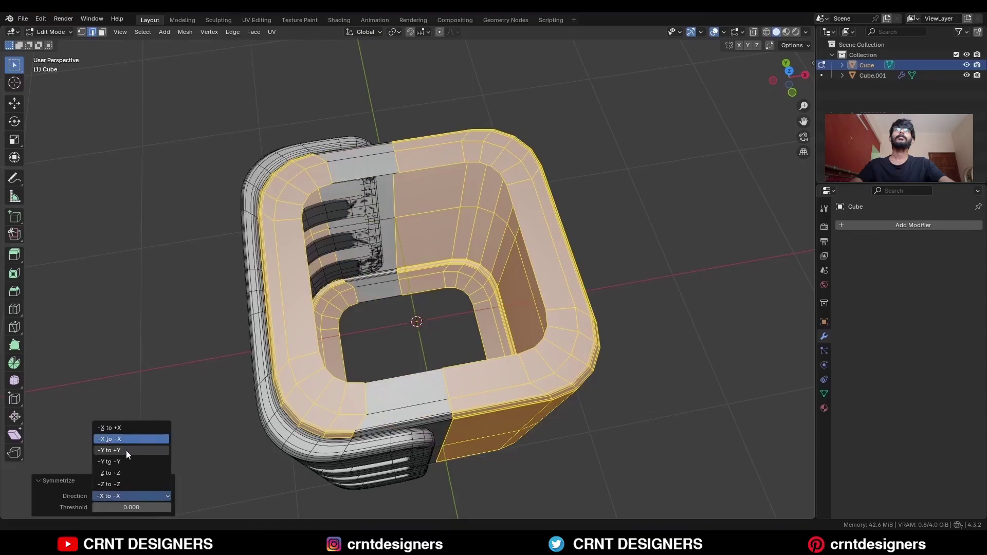
{"action": "left_click", "coordinate": [125, 451]}
Grid-fill the open loop on the inner cube's top with a span of 8, toggling the Simple Blending option.
{"action": "key", "text": "2"}
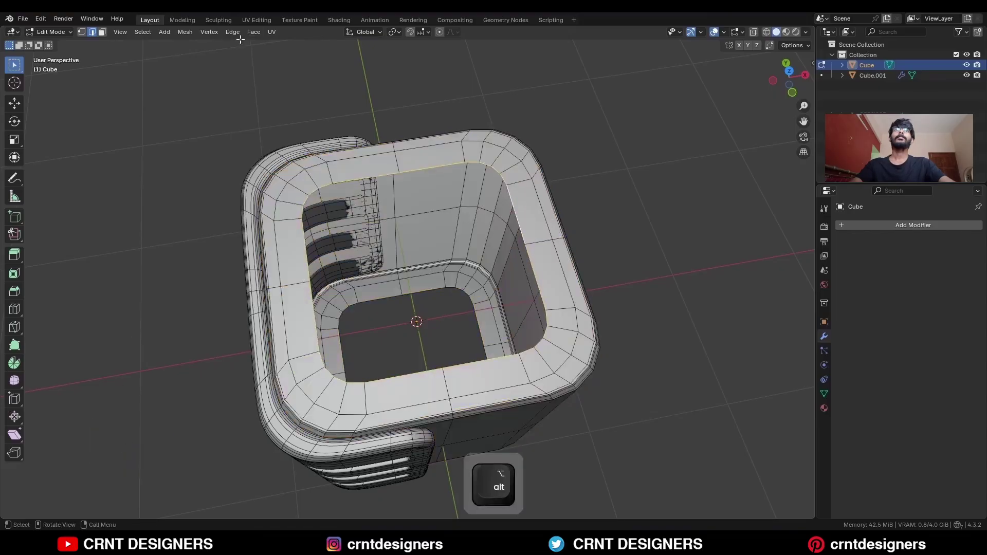
{"action": "left_click", "coordinate": [254, 32]}
{"action": "left_click", "coordinate": [262, 158]}
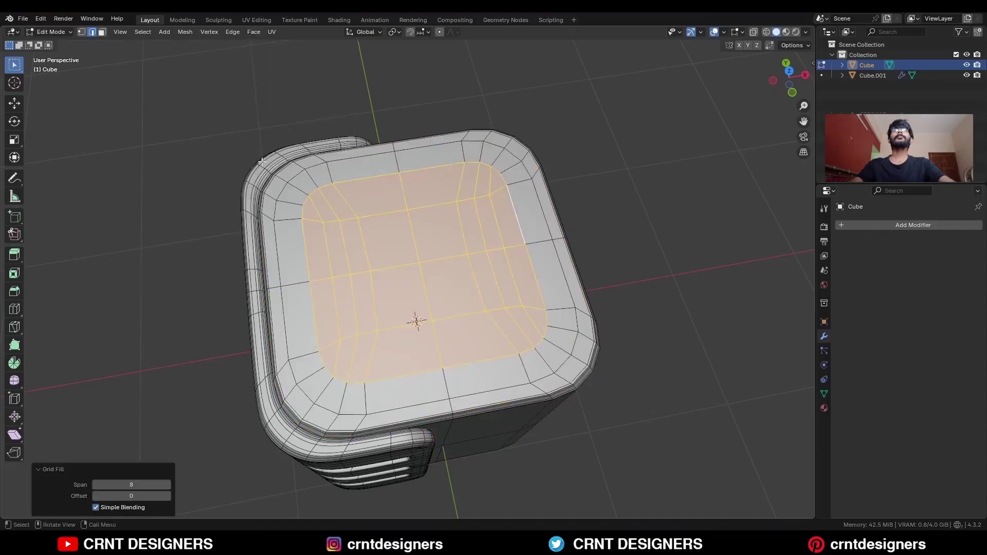
{"action": "left_click", "coordinate": [96, 507]}
{"action": "key", "text": "Tab"}
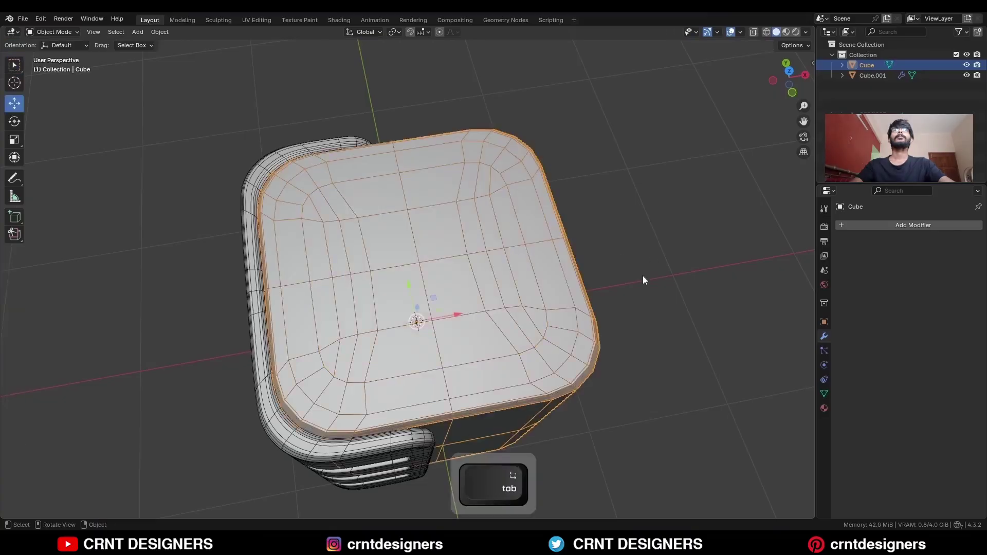
Add three evenly spaced horizontal loop cuts around the upper half of the inner cube's side walls.
{"action": "middle_click_drag", "start_coordinate": [643, 275], "coordinate": [602, 283]}
{"action": "middle_click_drag", "start_coordinate": [602, 283], "coordinate": [530, 272], "text": "ctrl"}
{"action": "key", "text": "Tab"}
{"action": "key", "text": "ctrl+r"}
{"action": "left_click", "coordinate": [487, 339]}
{"action": "right_click", "coordinate": [488, 340]}
{"action": "left_click", "coordinate": [169, 417]}
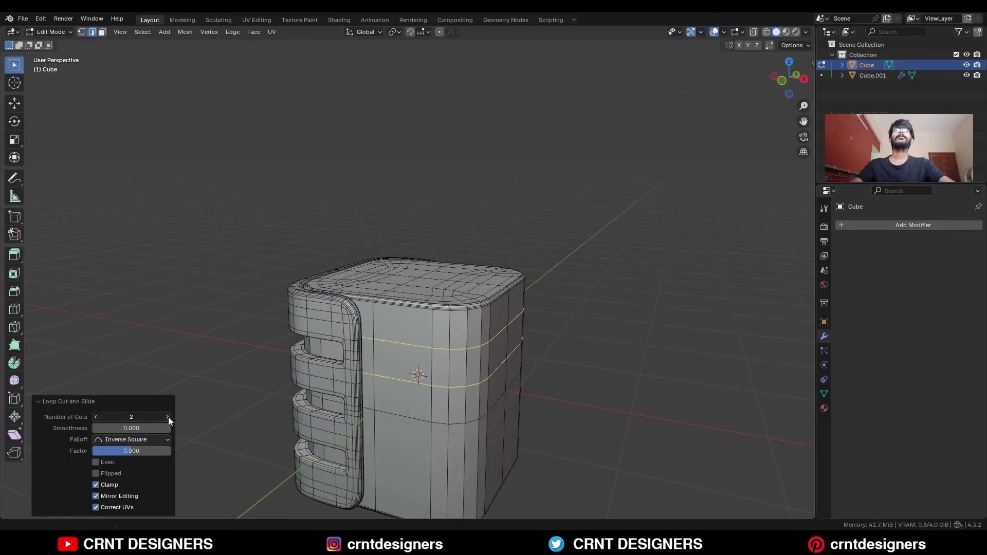
{"action": "left_click", "coordinate": [169, 417]}
Symmetrize the whole inner cube from top to bottom to copy its grid-filled cap and loop cuts onto the lower half.
{"action": "middle_click_drag", "start_coordinate": [375, 192], "coordinate": [376, 141], "text": "shift"}
{"action": "key", "text": "a"}
{"action": "left_click", "coordinate": [185, 32]}
{"action": "left_click", "coordinate": [212, 168]}
{"action": "key", "text": "Tab"}
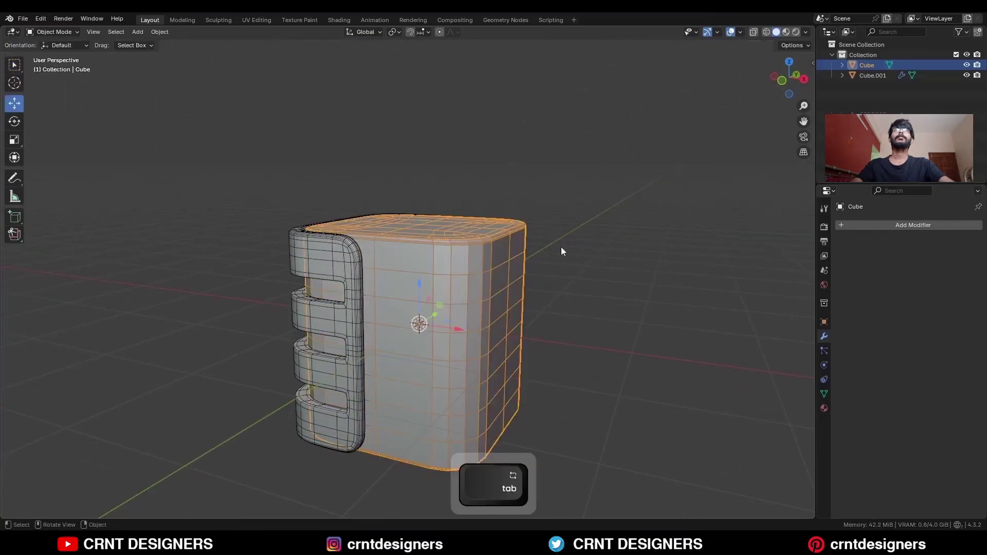
Symmetrize the slotted shell from -X to +X so a matching half wraps the cube's opposite side.
{"action": "left_click", "coordinate": [338, 255]}
{"action": "key", "text": "Tab"}
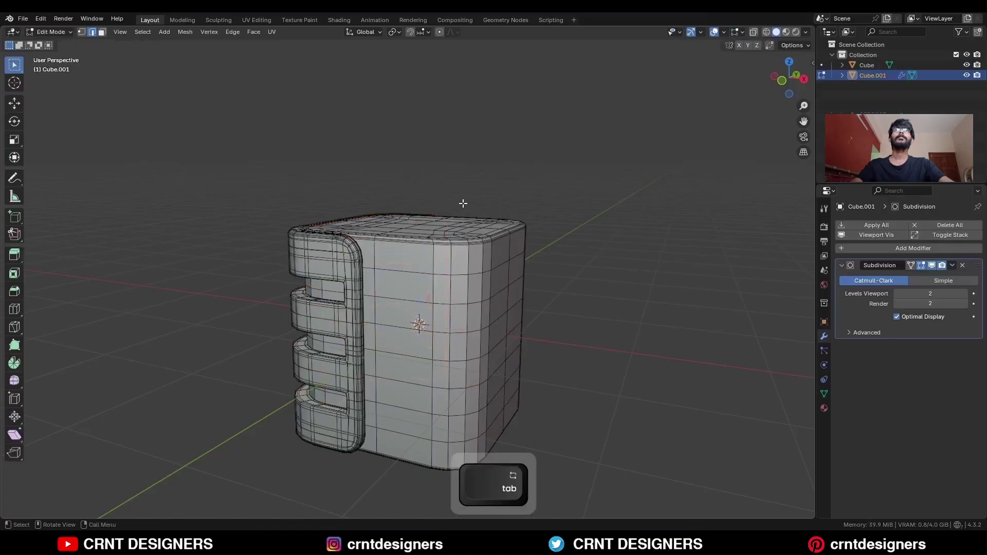
{"action": "key", "text": "a"}
{"action": "left_click", "coordinate": [185, 32]}
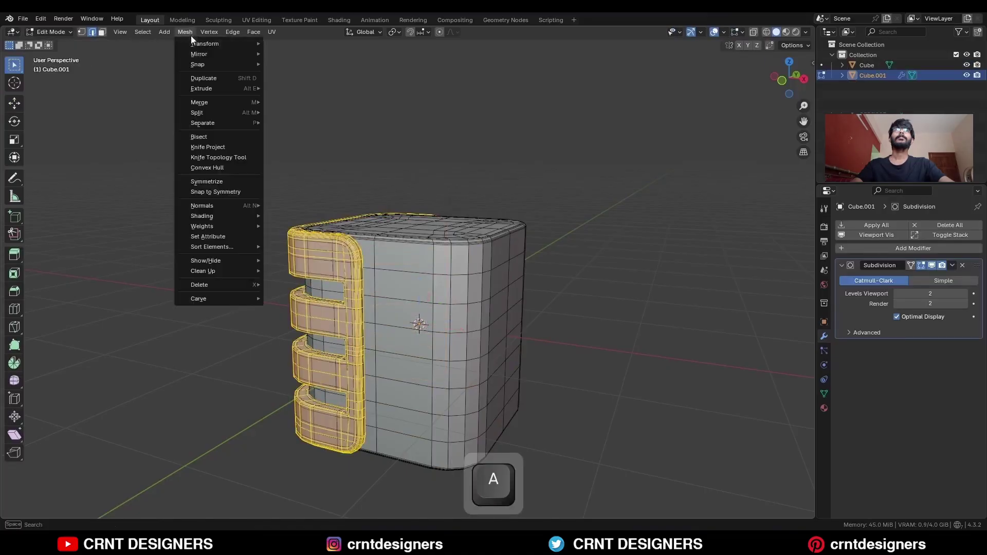
{"action": "left_click", "coordinate": [205, 182]}
{"action": "left_click", "coordinate": [119, 439]}
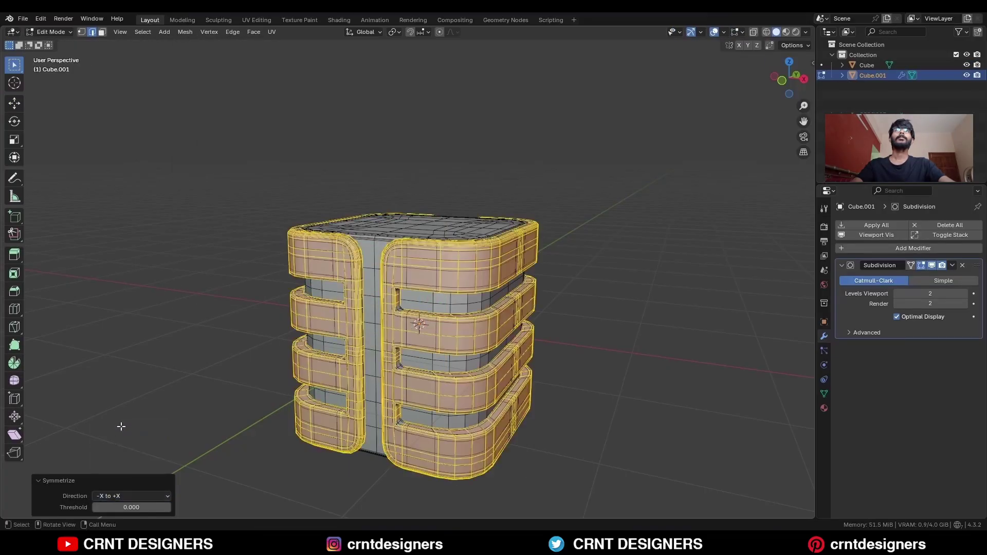
{"action": "key", "text": "Tab"}
Return to Object Mode, give the inner cube a level 2 subdivision, shade it smooth, and deselect everything.
{"action": "middle_click_drag", "start_coordinate": [611, 187], "coordinate": [513, 239]}
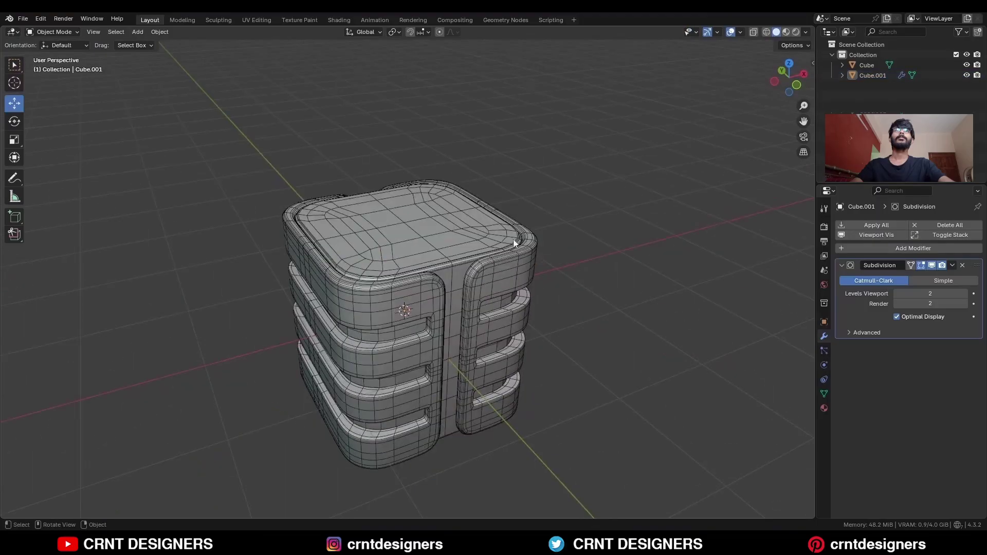
{"action": "left_click", "coordinate": [513, 213]}
{"action": "key", "text": "ctrl+2"}
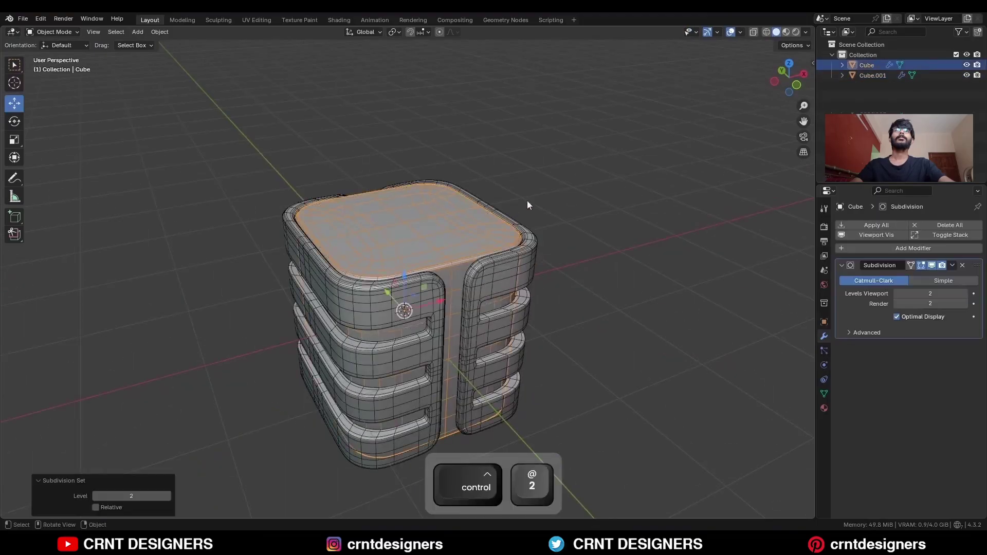
{"action": "left_click", "coordinate": [559, 196]}
{"action": "left_click", "coordinate": [436, 186]}
{"action": "right_click", "coordinate": [436, 186]}
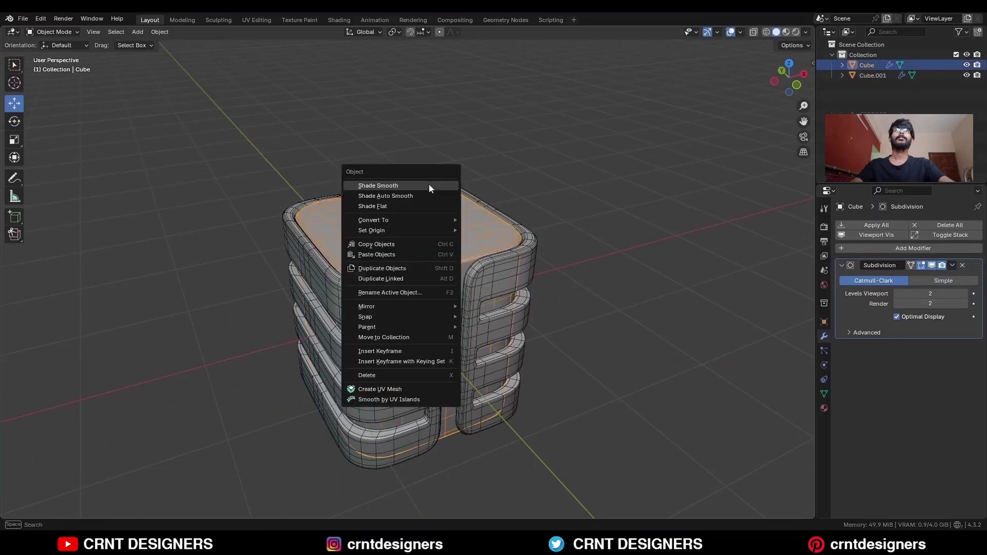
{"action": "left_click", "coordinate": [430, 185]}
{"action": "key", "text": "alt+a"}
Enable Cavity in the viewport shading, hide the viewport overlays, and save the file.
{"action": "left_click", "coordinate": [806, 32]}
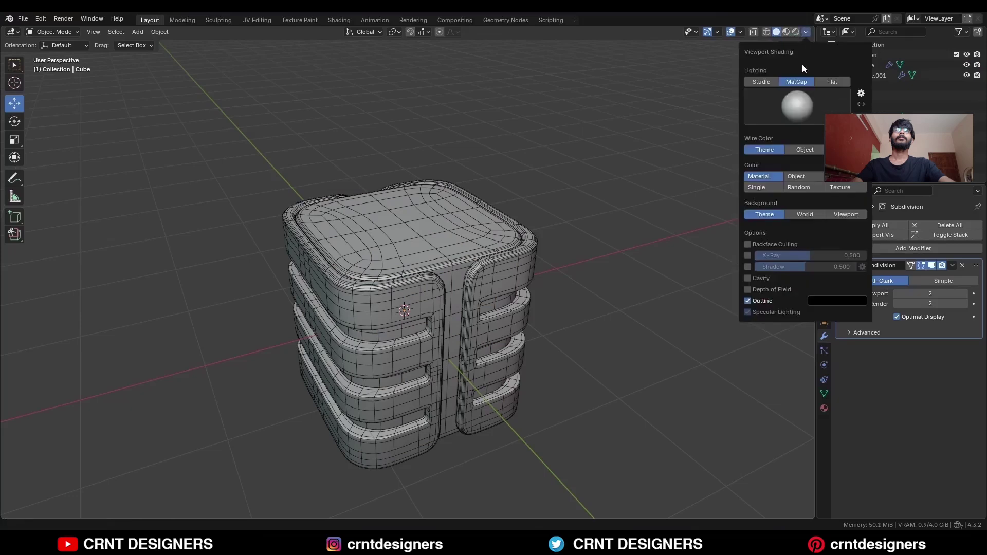
{"action": "left_click", "coordinate": [748, 279]}
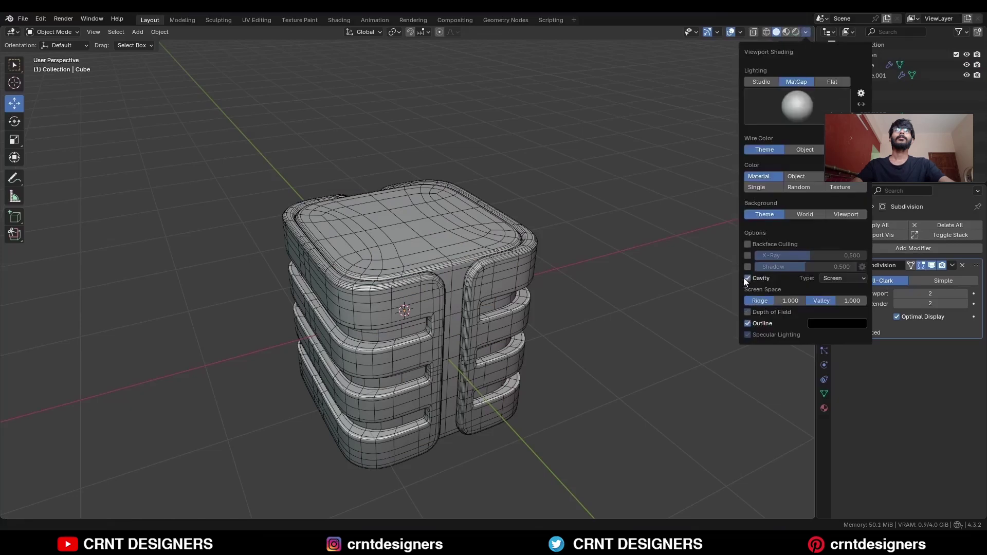
{"action": "key", "text": "alt+shift+z"}
{"action": "middle_click_drag", "start_coordinate": [525, 255], "coordinate": [547, 248], "text": "shift"}
{"action": "key", "text": "ctrl+s"}
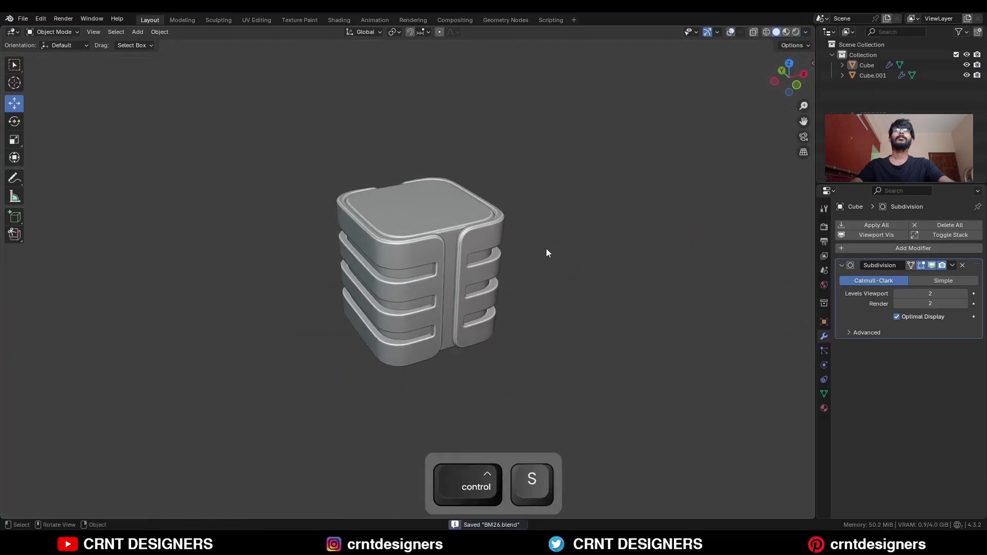
Examine the smoothed cube from the front and from several angles with and without overlays, and save the file again.
{"action": "middle_click_drag", "start_coordinate": [537, 164], "coordinate": [773, 69]}
{"action": "key", "text": "alt+shift+z"}
{"action": "key", "text": "KP_1"}
{"action": "key", "text": "alt+shift+z"}
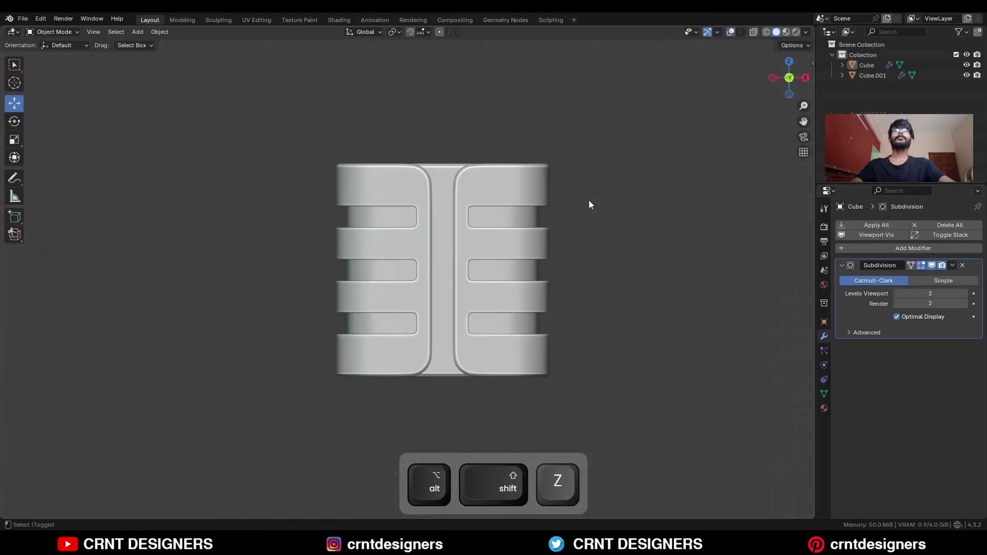
{"action": "middle_click_drag", "start_coordinate": [489, 203], "coordinate": [485, 223]}
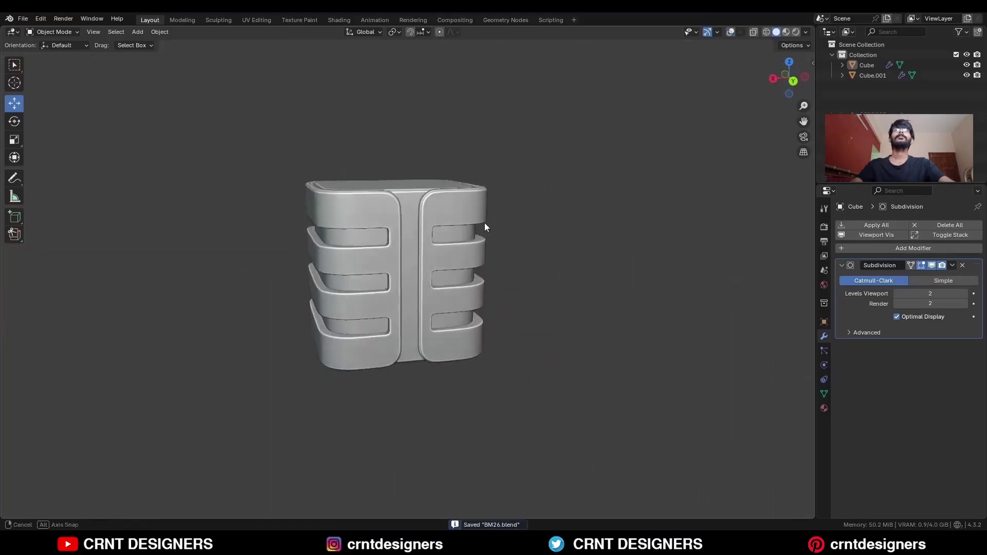
{"action": "key", "text": "alt+shift+z"}
{"action": "middle_click_drag", "start_coordinate": [467, 264], "coordinate": [508, 271]}
{"action": "key", "text": "alt+shift+z"}
{"action": "key", "text": "ctrl+s"}
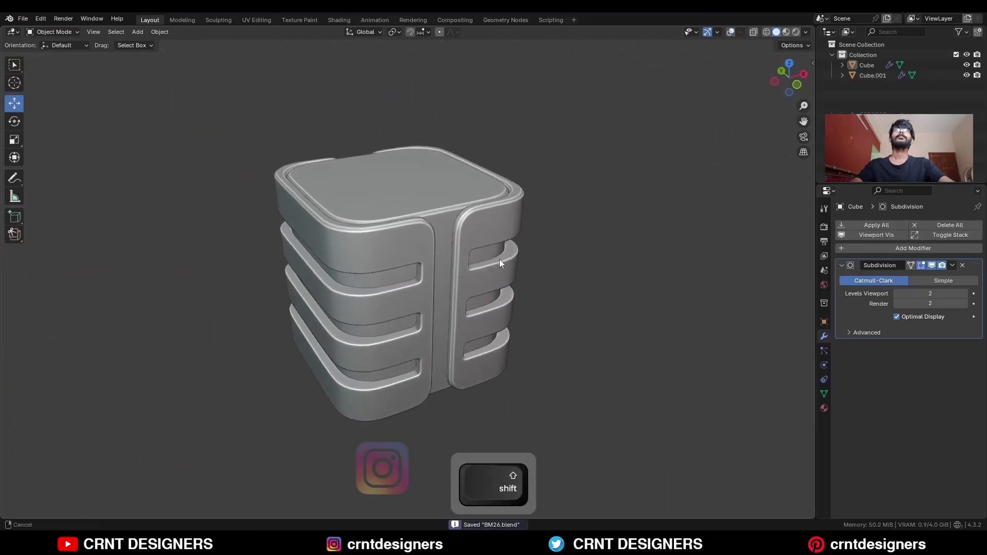